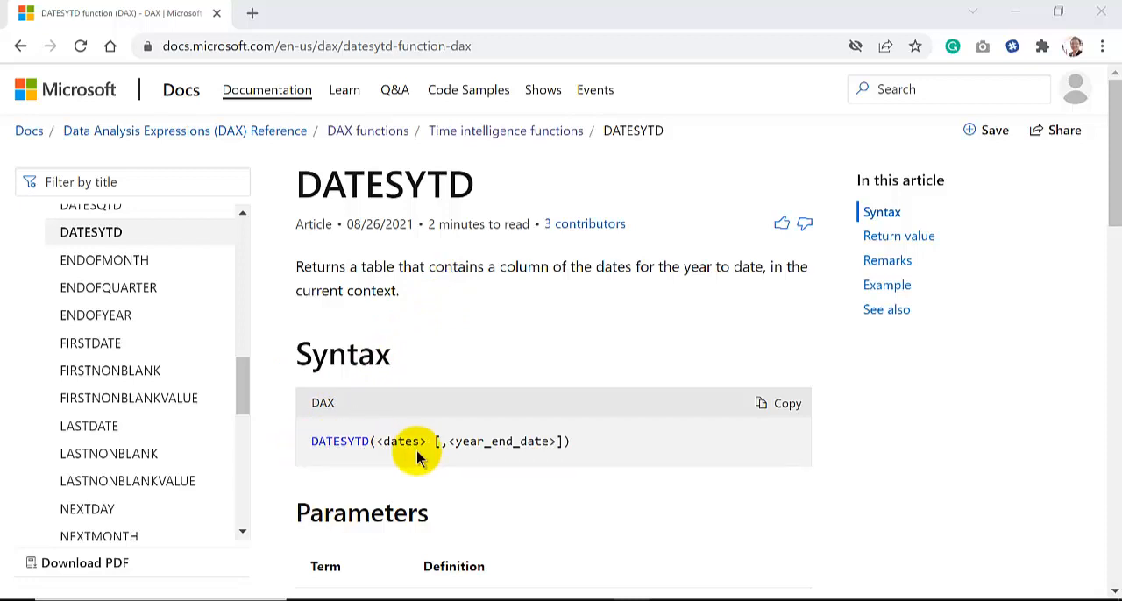
Read through the DATESYTD documentation, covering the syntax, parameters, return value, remarks and example
{"action": "scroll", "coordinate": [416, 457], "scroll_direction": "down", "scroll_amount": 1}
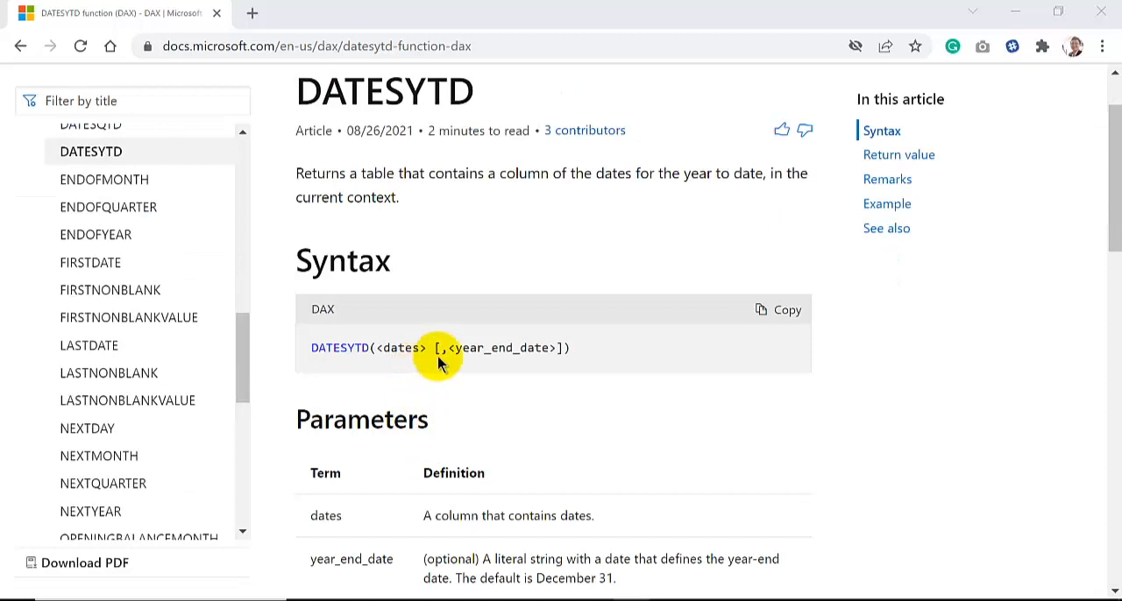
{"action": "scroll", "coordinate": [397, 419], "scroll_direction": "down", "scroll_amount": 2}
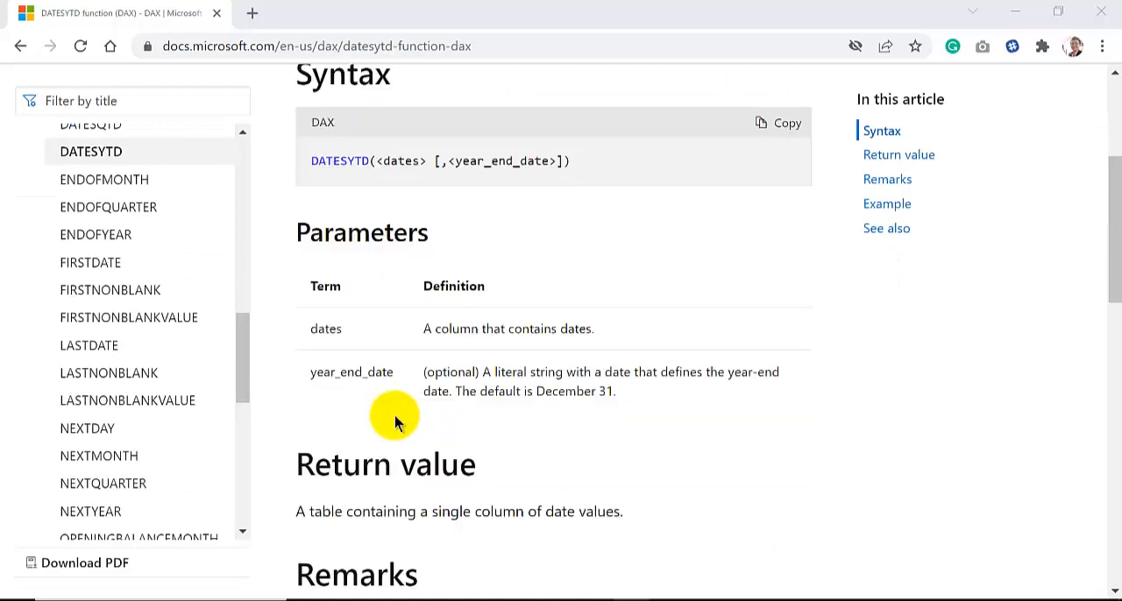
{"action": "scroll", "coordinate": [296, 393], "scroll_direction": "down", "scroll_amount": 2}
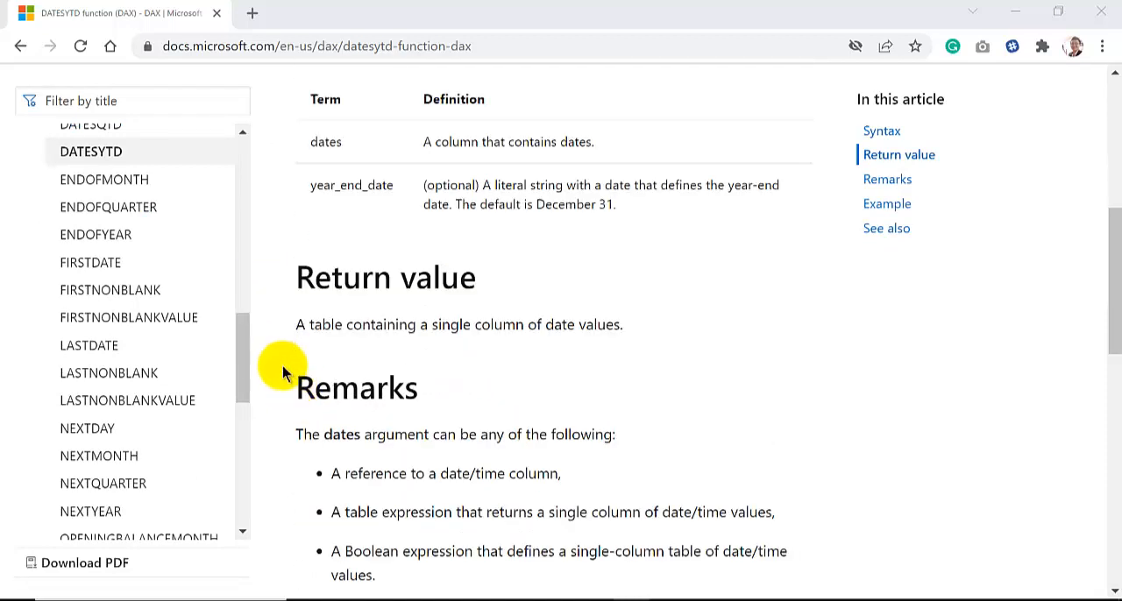
{"action": "scroll", "coordinate": [283, 371], "scroll_direction": "down", "scroll_amount": 2}
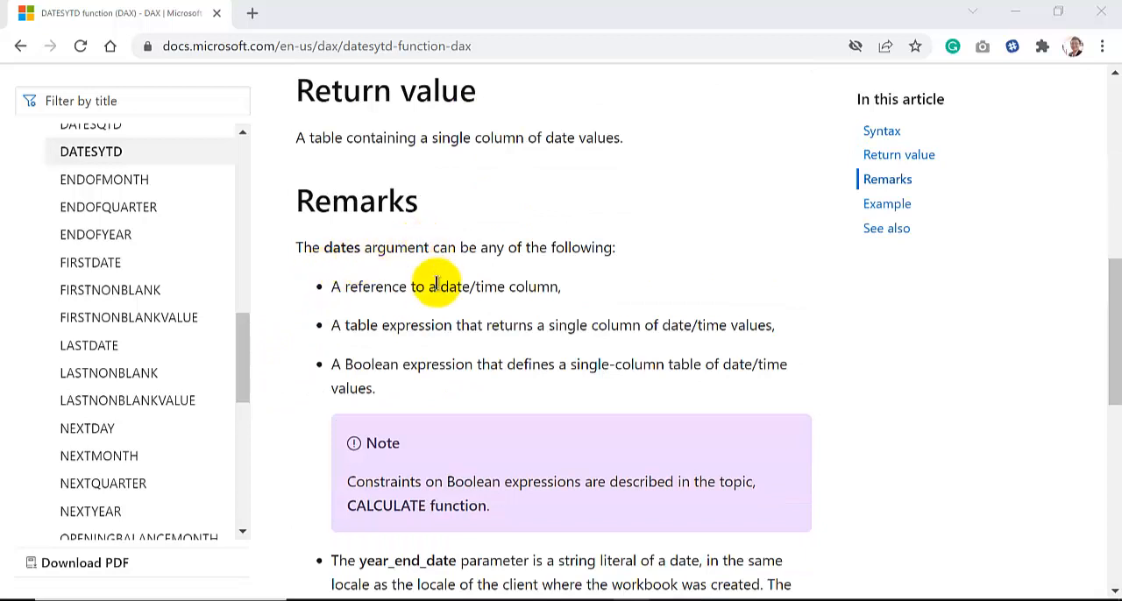
{"action": "scroll", "coordinate": [301, 390], "scroll_direction": "down", "scroll_amount": 1}
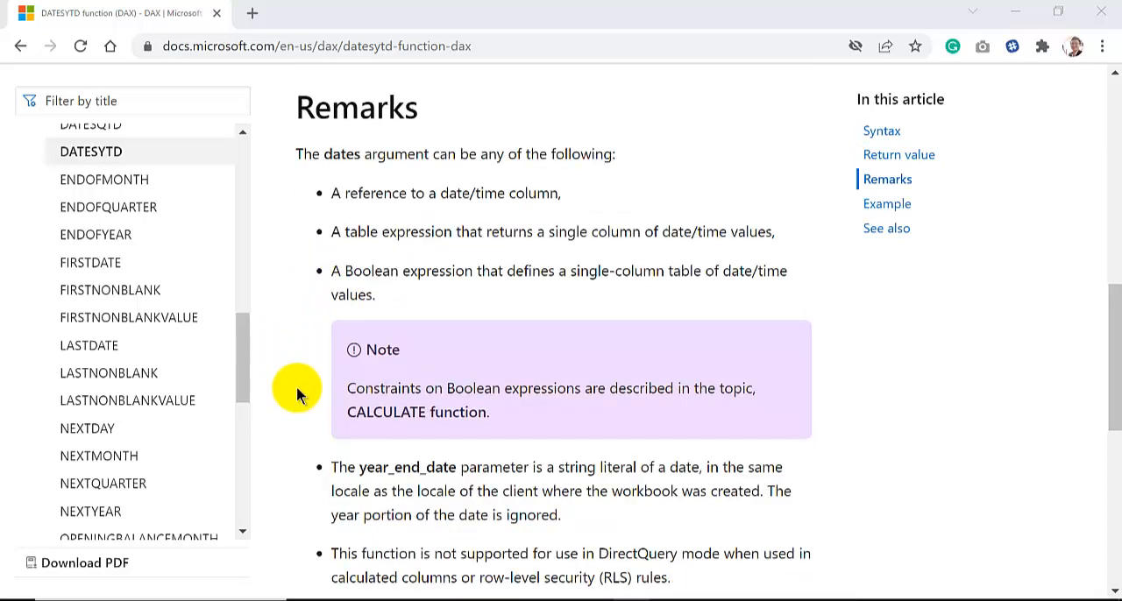
{"action": "scroll", "coordinate": [297, 386], "scroll_direction": "down", "scroll_amount": 3}
{"action": "scroll", "coordinate": [297, 394], "scroll_direction": "down", "scroll_amount": 1}
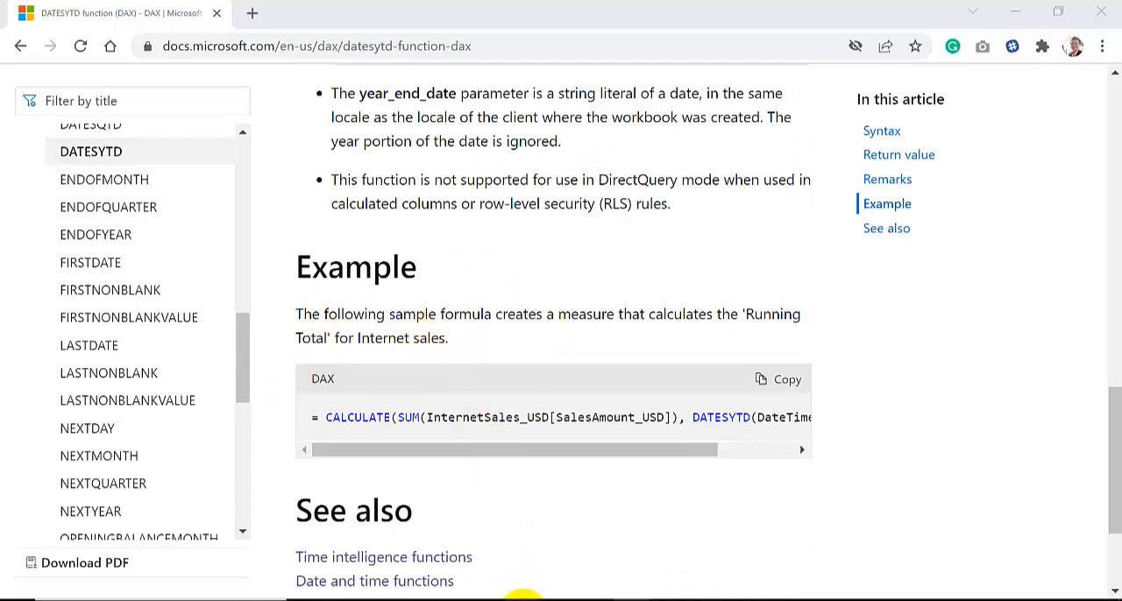
Switch to the PowerPoint presentation and view the DATESYTD slides 4 to 6, including the 30 June year-end example
{"action": "mouse_move", "coordinate": [522, 597]}
{"action": "left_click", "coordinate": [696, 537]}
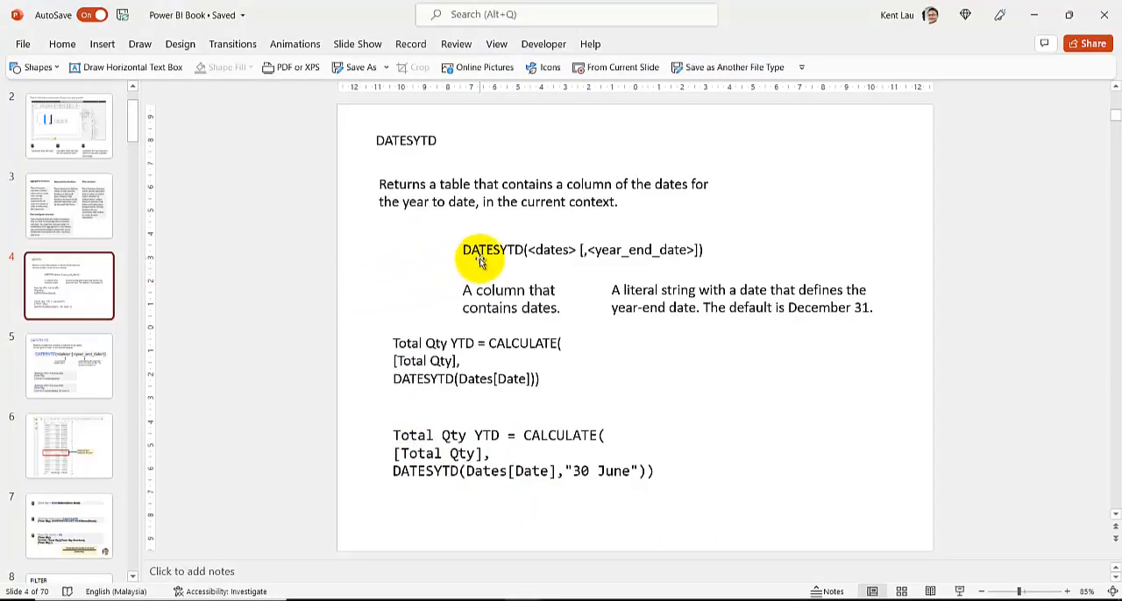
{"action": "left_click", "coordinate": [92, 362]}
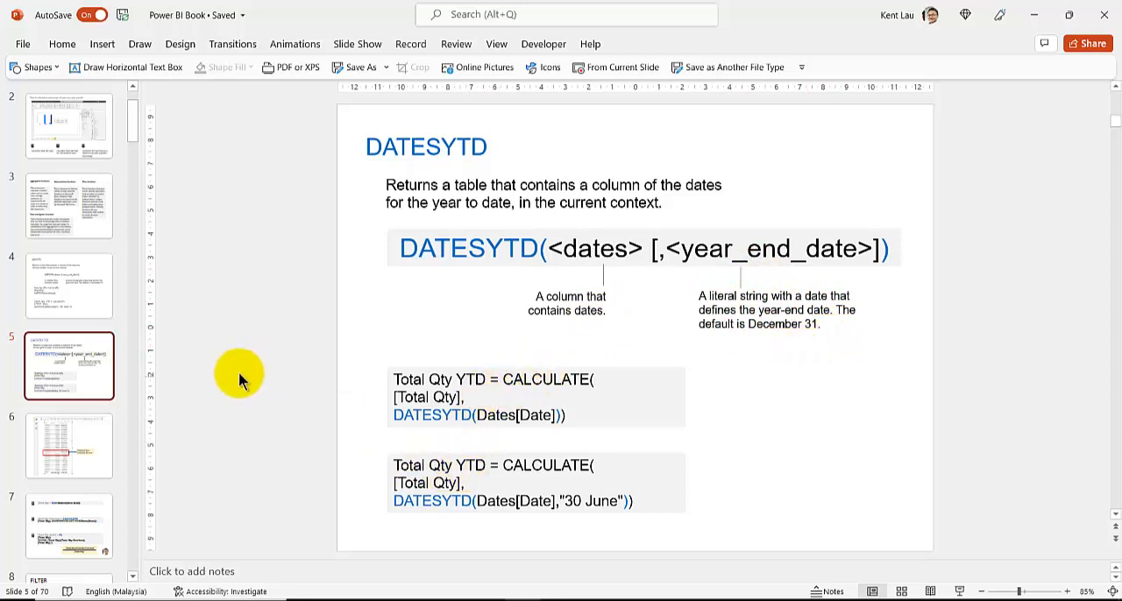
{"action": "left_click", "coordinate": [38, 452]}
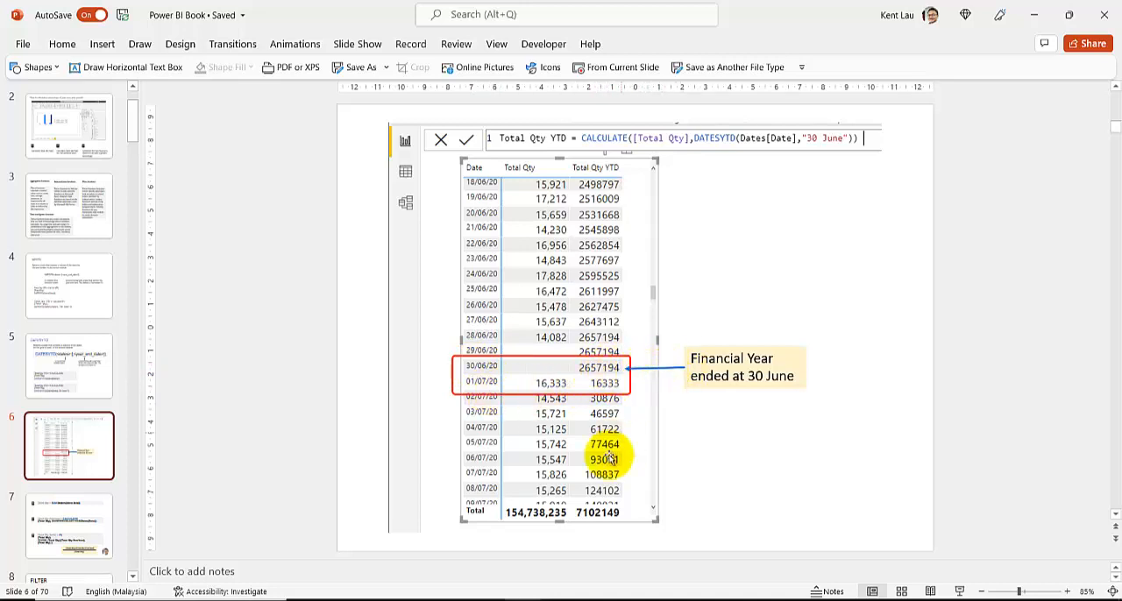
Switch to the ResilientBakery report in Power BI Desktop and inspect the existing matrix and the Total Qty and Total Qty YTD formulas
{"action": "mouse_move", "coordinate": [593, 597]}
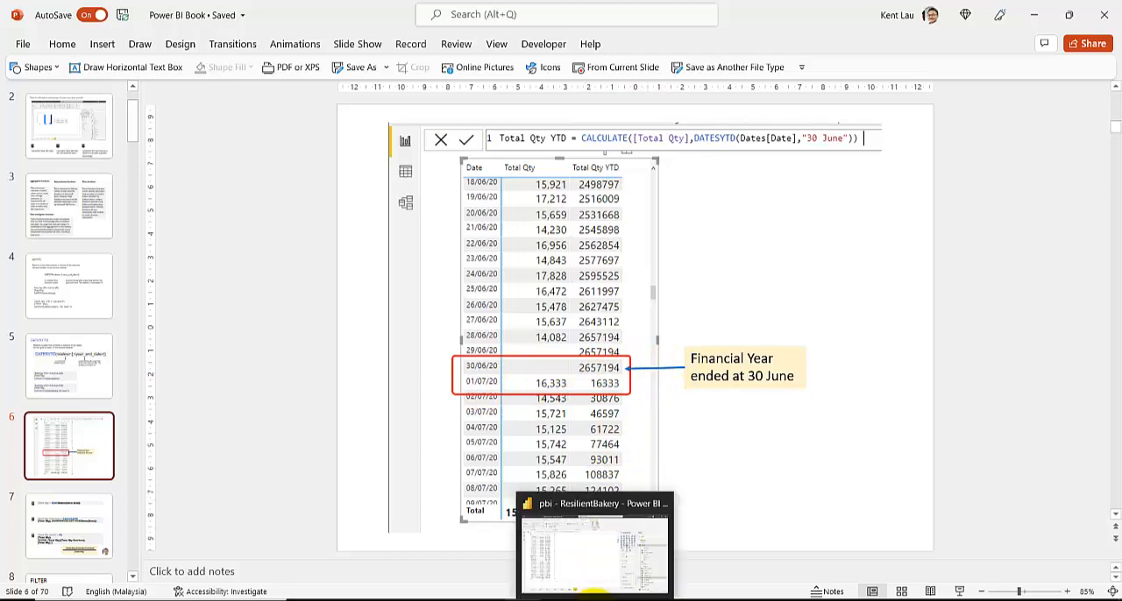
{"action": "left_click", "coordinate": [585, 539]}
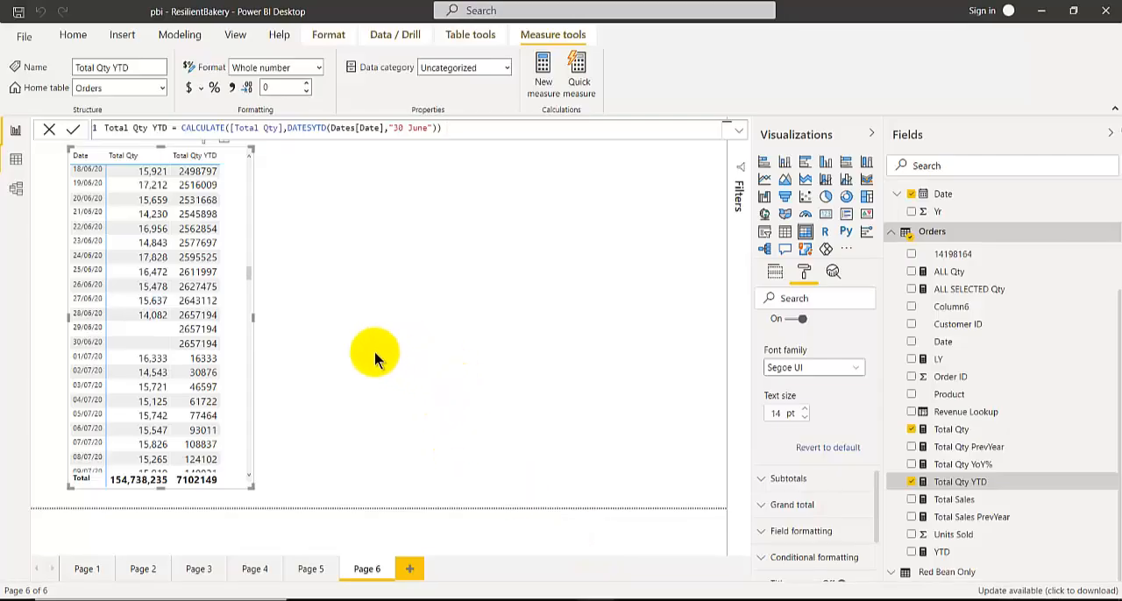
{"action": "scroll", "coordinate": [149, 230], "scroll_direction": "up", "scroll_amount": 3}
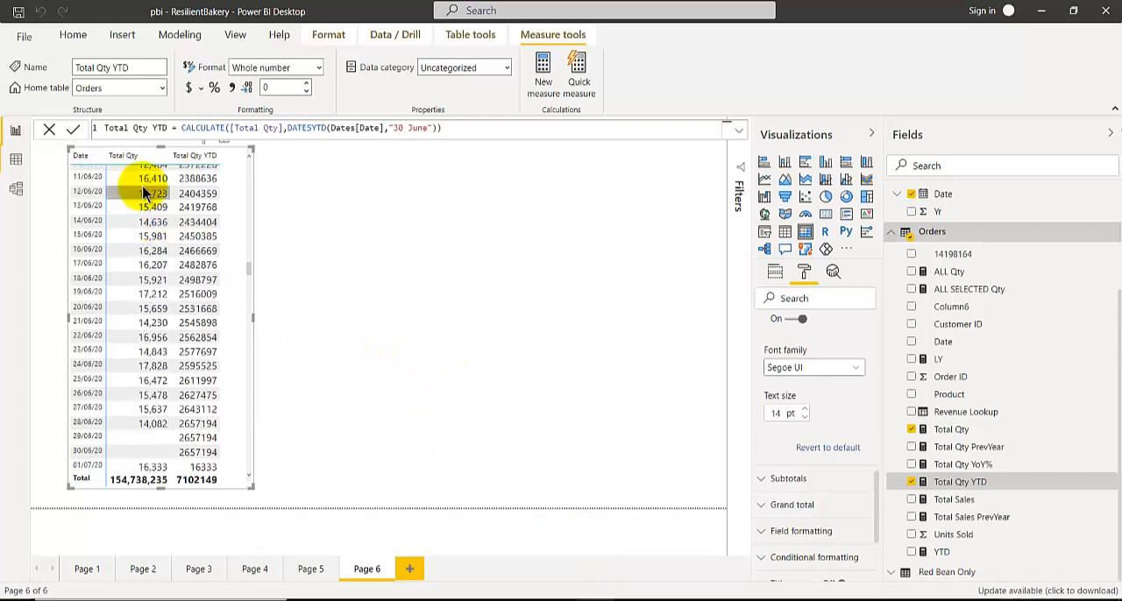
{"action": "left_click", "coordinate": [964, 429]}
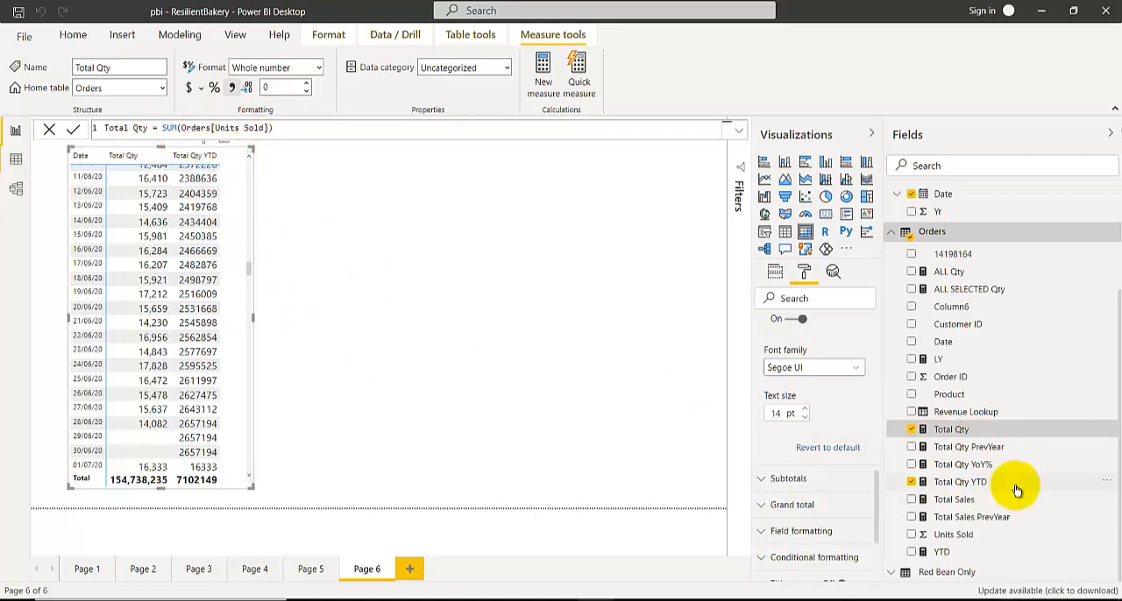
{"action": "left_click", "coordinate": [964, 482]}
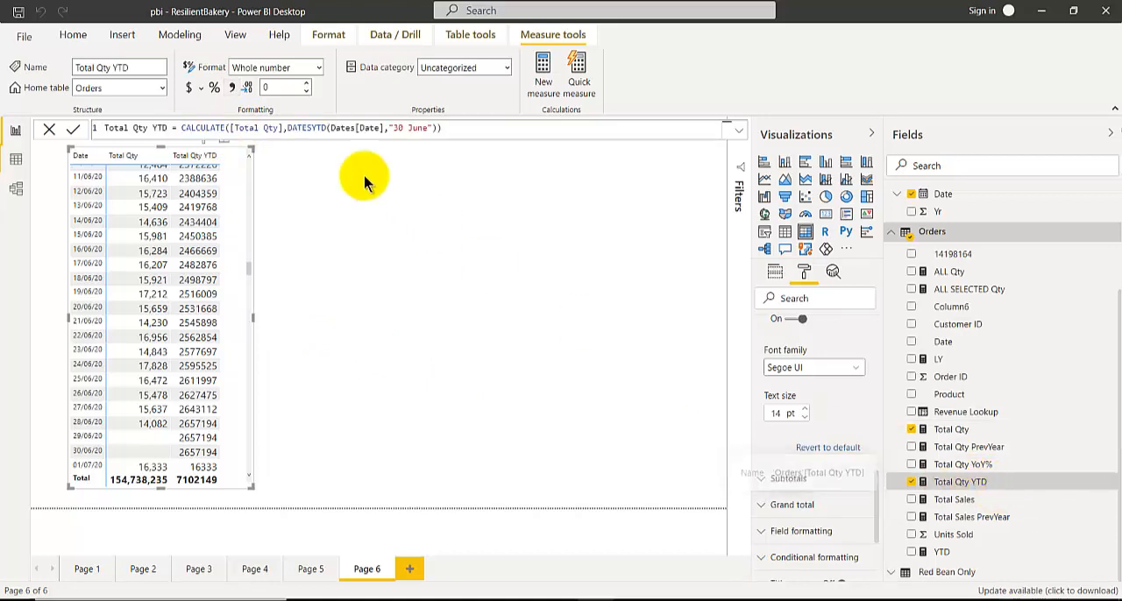
Add an empty matrix visual to Page 6 and place it beside the existing matrix
{"action": "left_click", "coordinate": [347, 267]}
{"action": "left_click", "coordinate": [809, 233]}
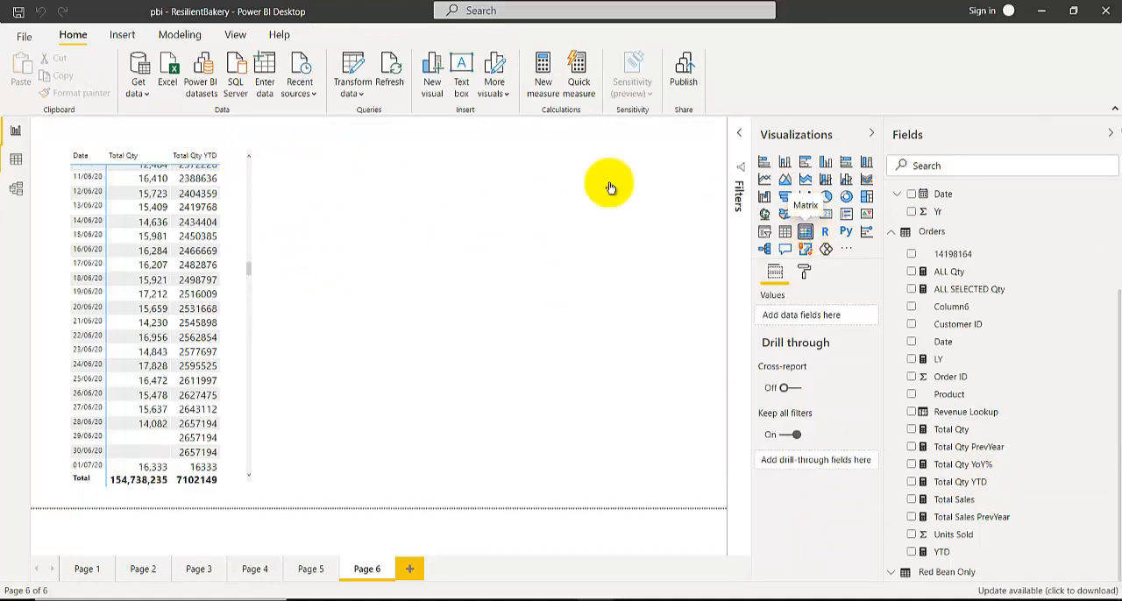
{"action": "left_click_drag", "start_coordinate": [325, 163], "coordinate": [351, 152]}
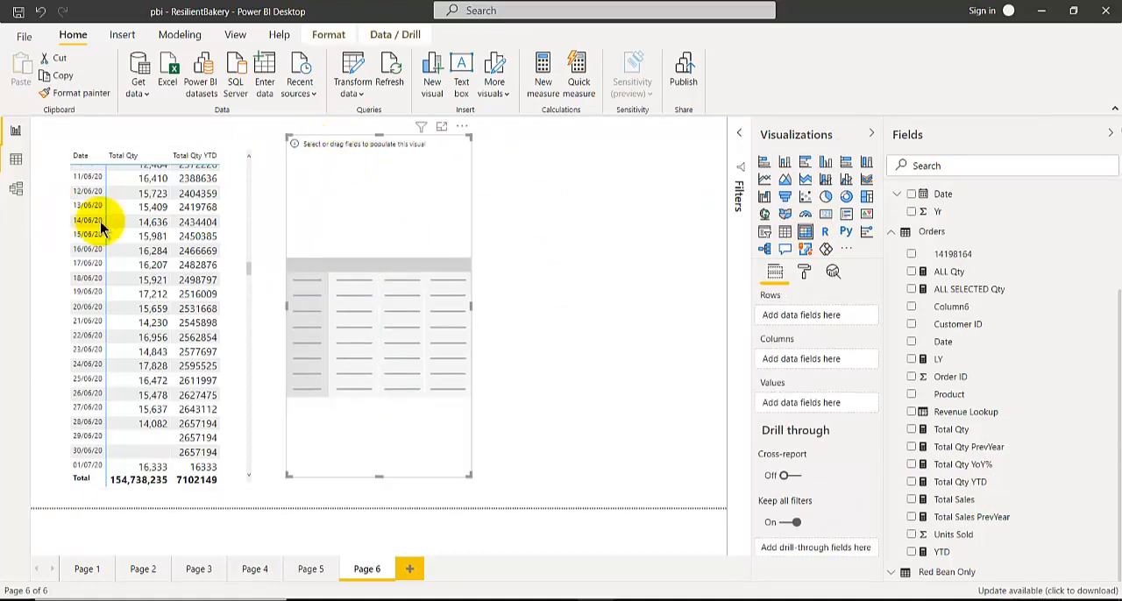
{"action": "left_click_drag", "start_coordinate": [398, 228], "coordinate": [381, 232]}
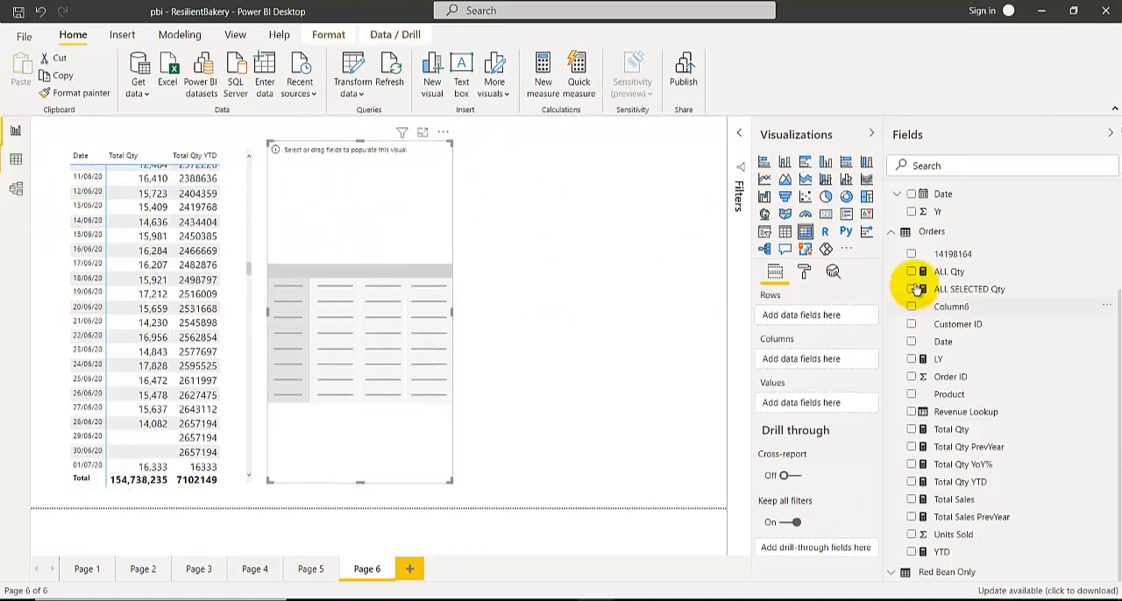
Fill the new matrix with plain Date values instead of the date hierarchy as rows and Total Qty as values
{"action": "left_click", "coordinate": [911, 195]}
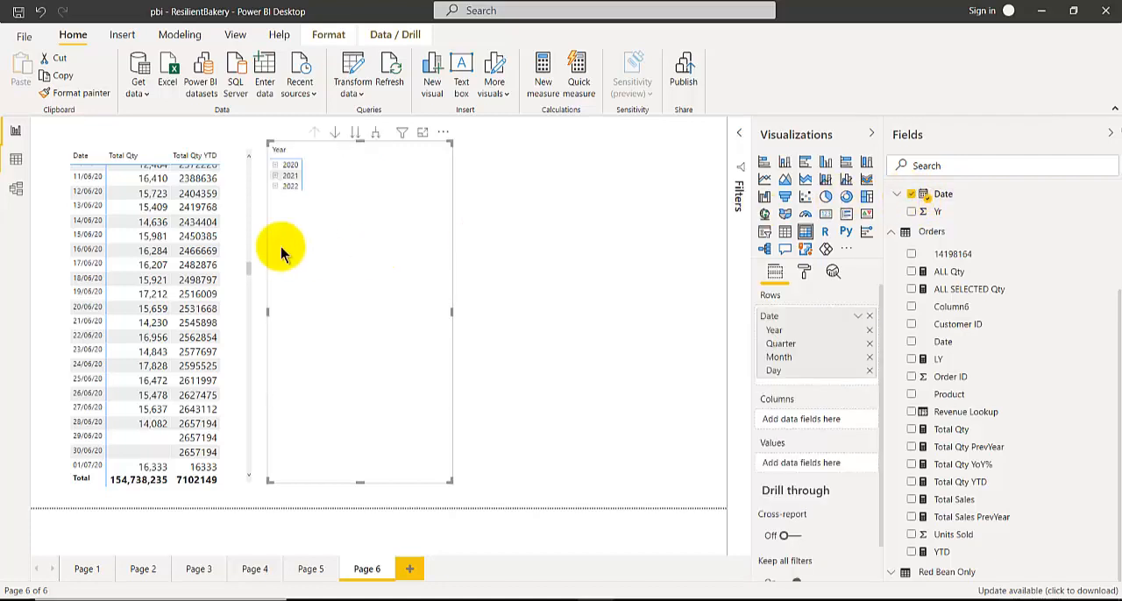
{"action": "left_click", "coordinate": [857, 318]}
{"action": "left_click", "coordinate": [818, 396]}
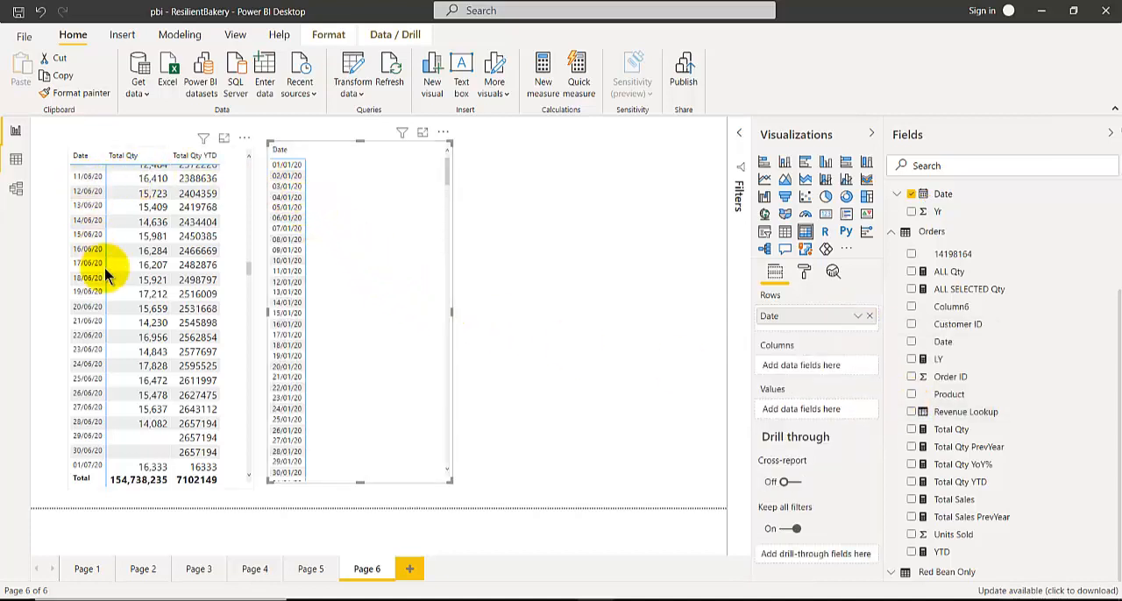
{"action": "left_click", "coordinate": [922, 429]}
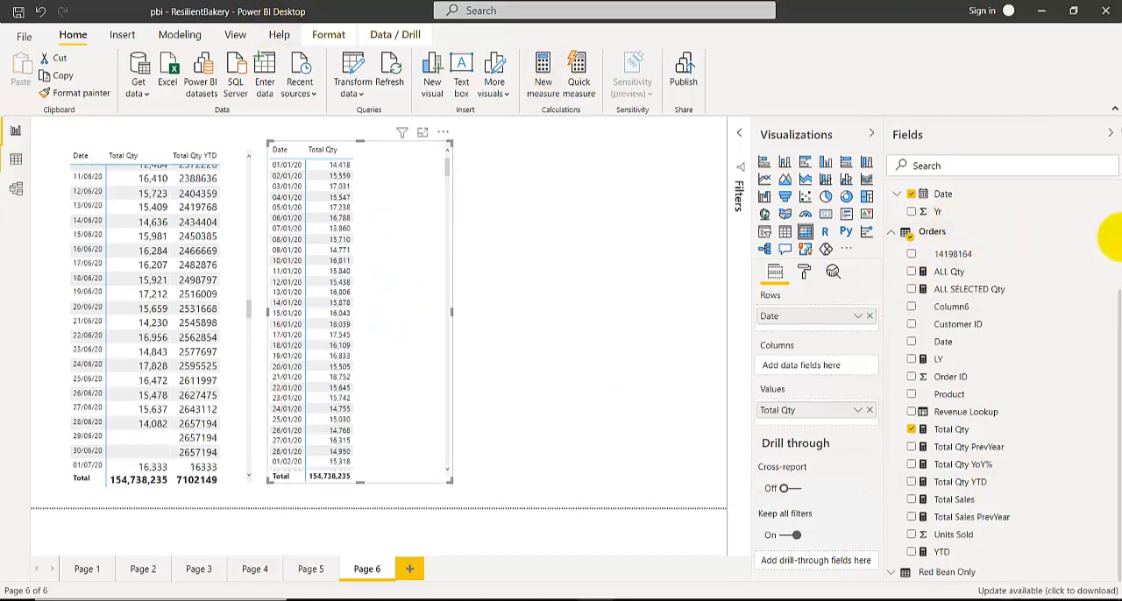
Create a new measure in the Orders table and name it Total QTY YTD2
{"action": "left_click", "coordinate": [1114, 239]}
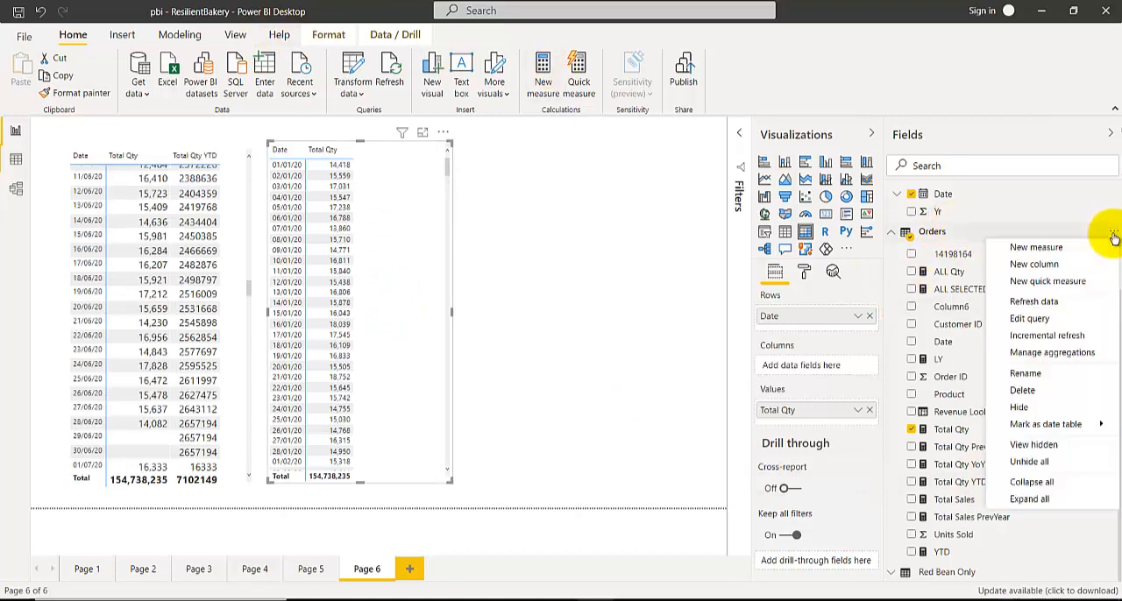
{"action": "left_click", "coordinate": [1062, 251]}
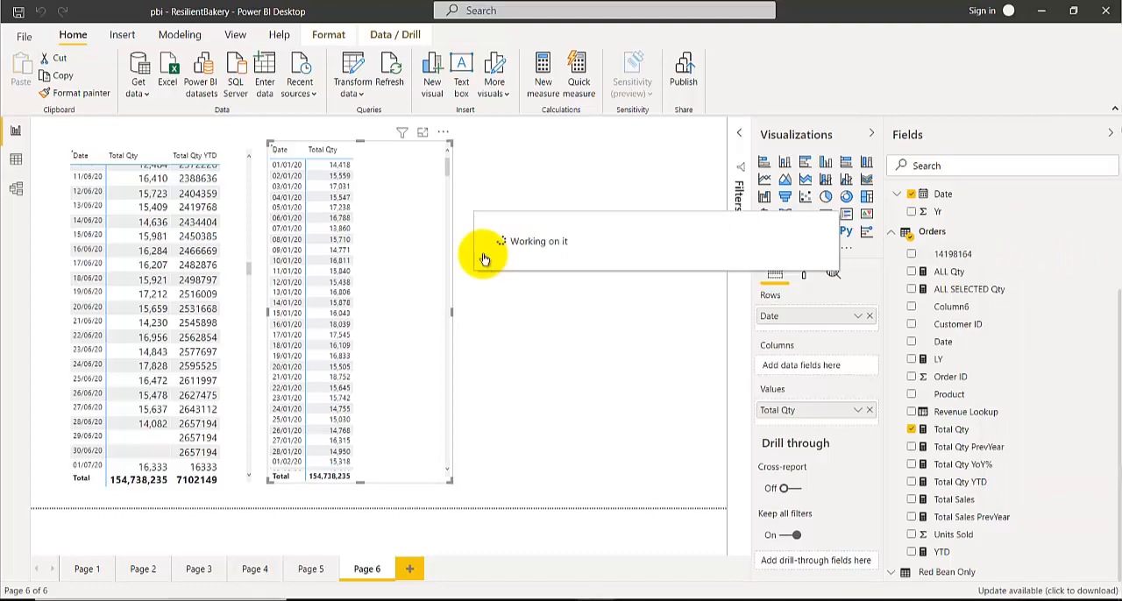
{"action": "double_click", "coordinate": [122, 127]}
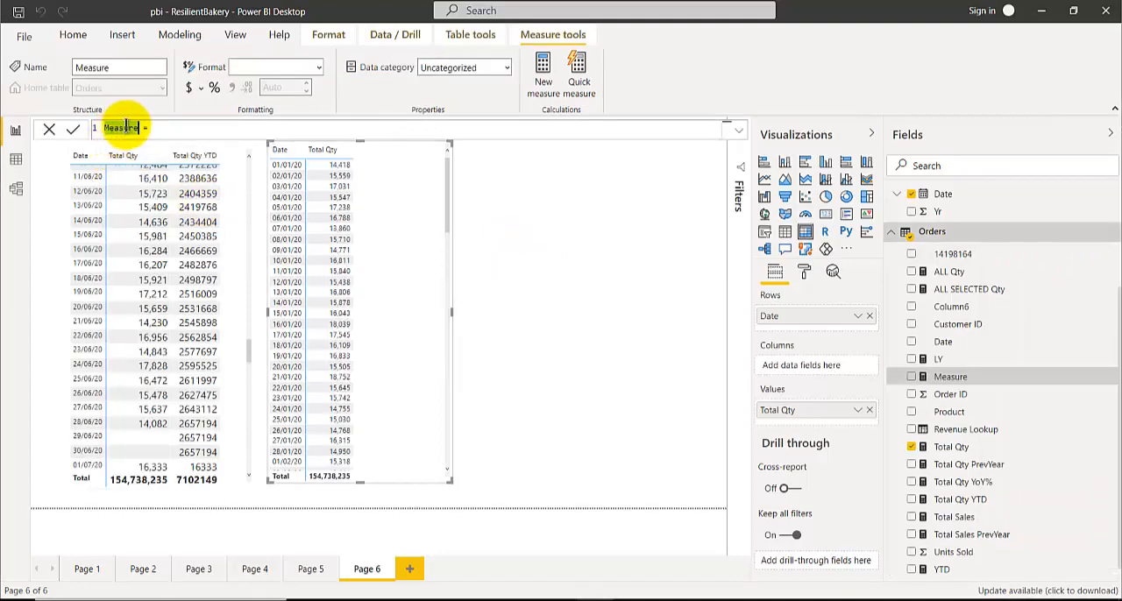
{"action": "type", "text": "Total QTY YTD2"}
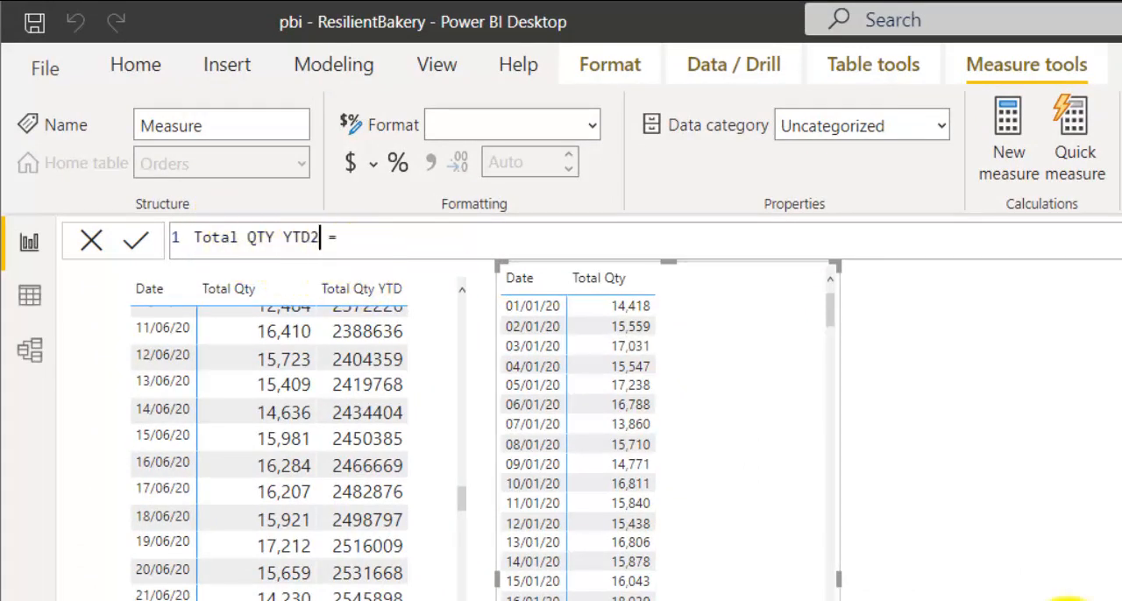
Begin the measure's formula with CALCULATE, using [Total Qty] as its expression
{"action": "left_click", "coordinate": [421, 241]}
{"action": "type", "text": "Calc"}
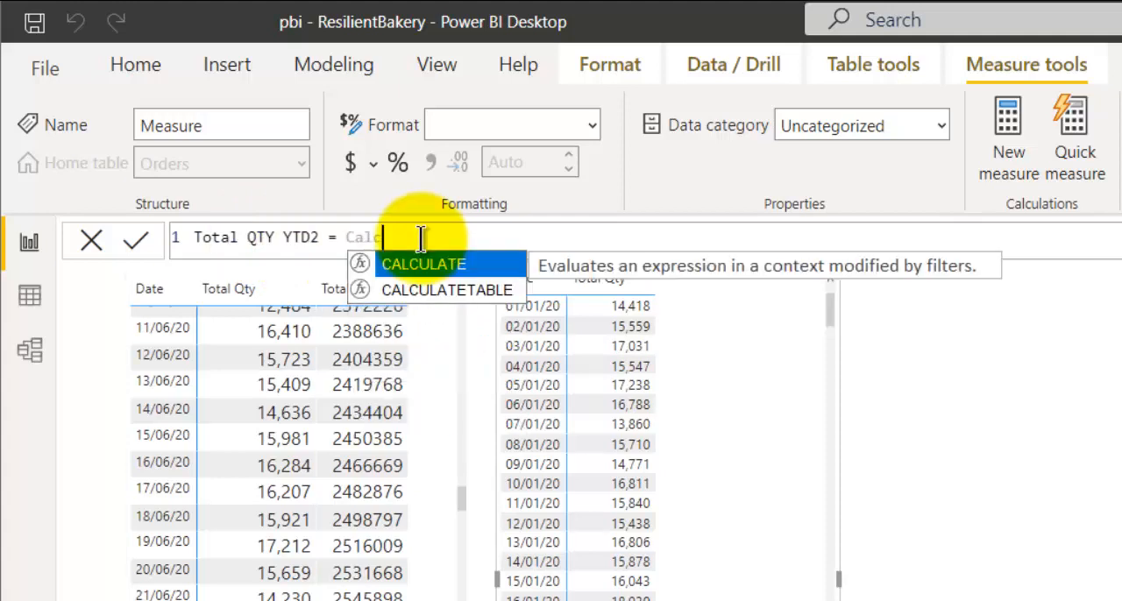
{"action": "key", "text": "Tab"}
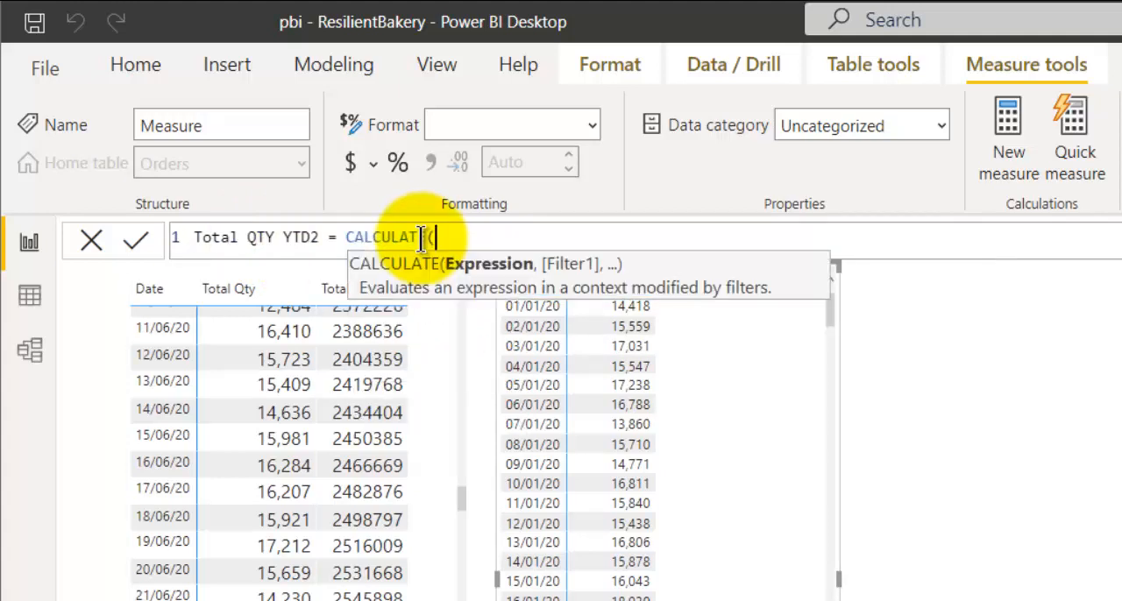
{"action": "type", "text": "[t"}
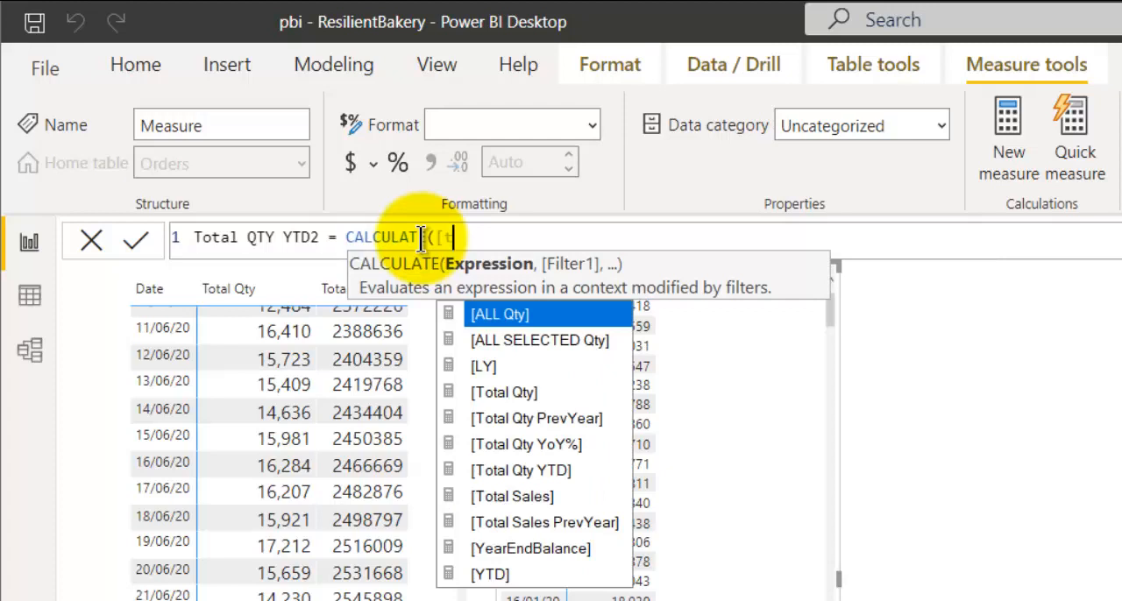
{"action": "type", "text": "o"}
{"action": "key", "text": "Tab"}
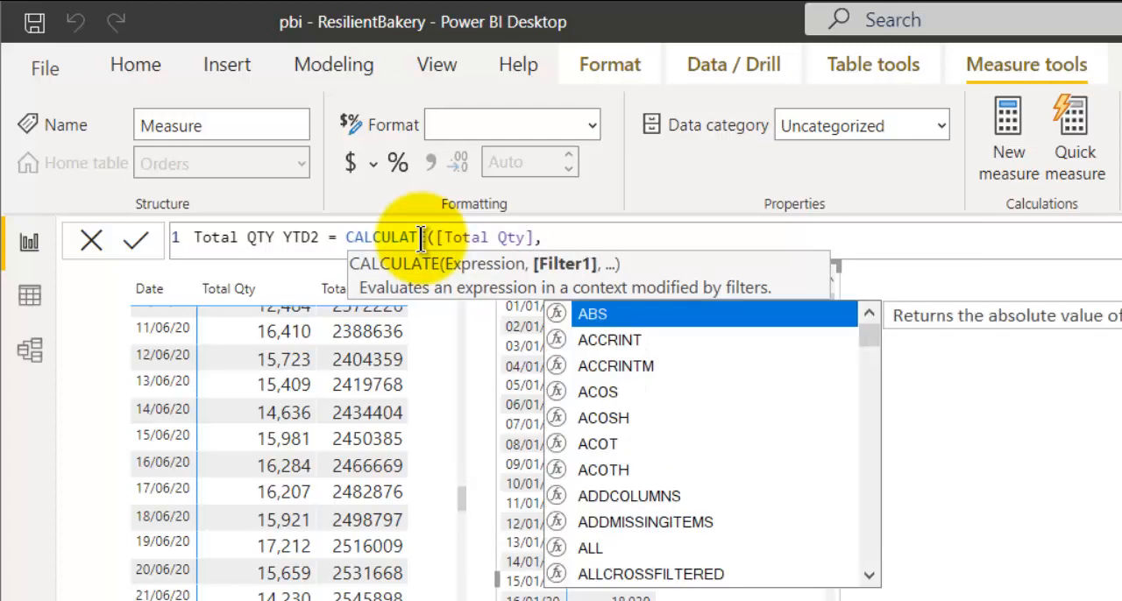
Complete the formula with DATESYTD(Dates[Date]) as the filter and commit the measure
{"action": "type", "text": "dates"}
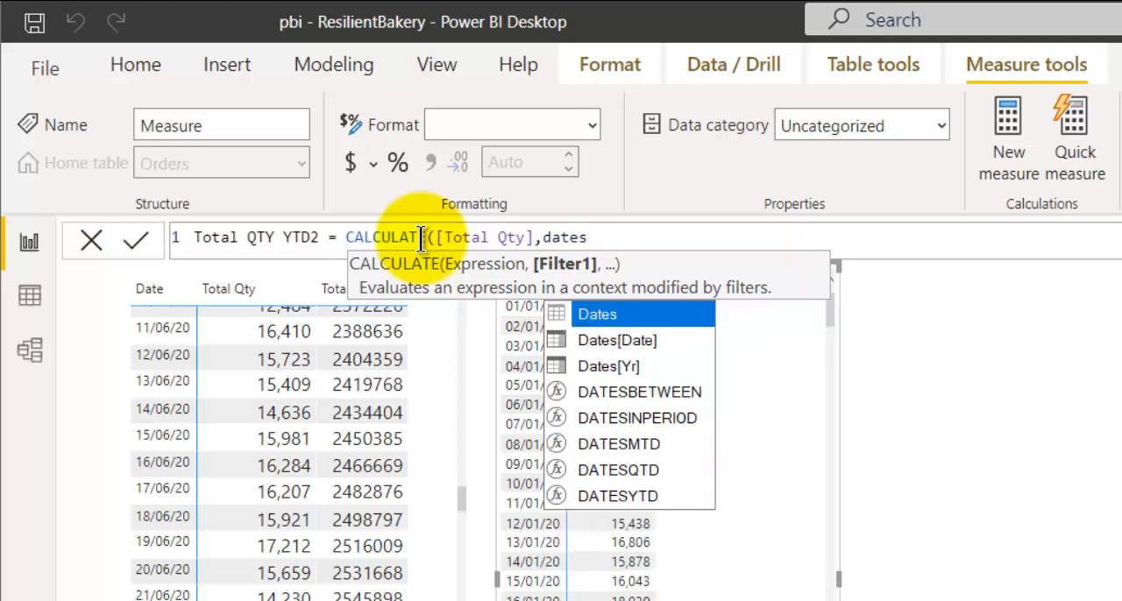
{"action": "type", "text": "t"}
{"action": "key", "text": "Tab"}
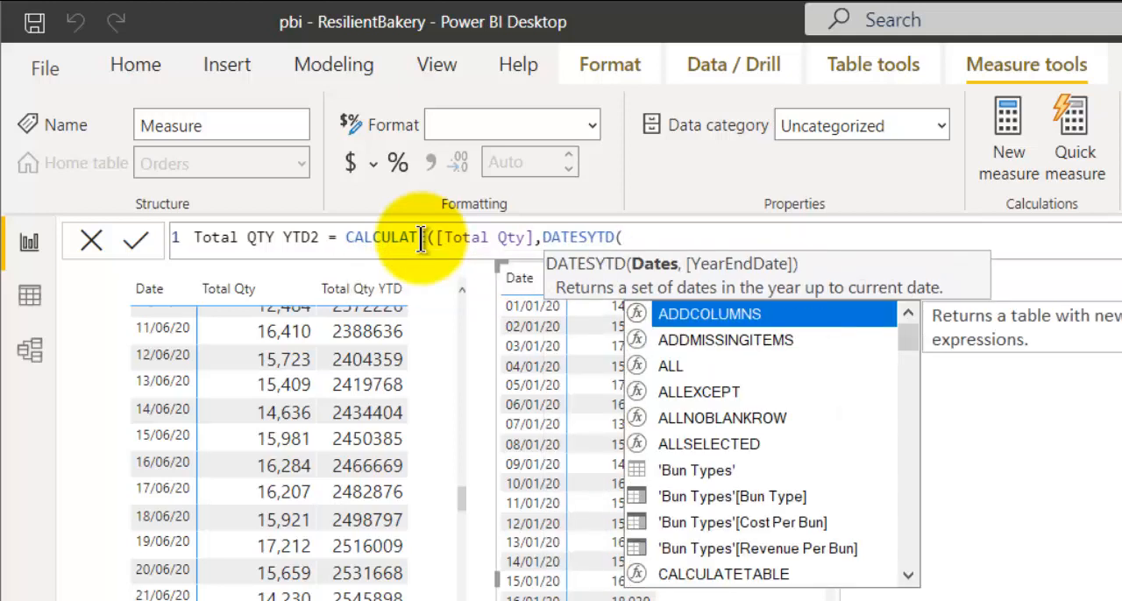
{"action": "type", "text": "dates"}
{"action": "key", "text": "Down"}
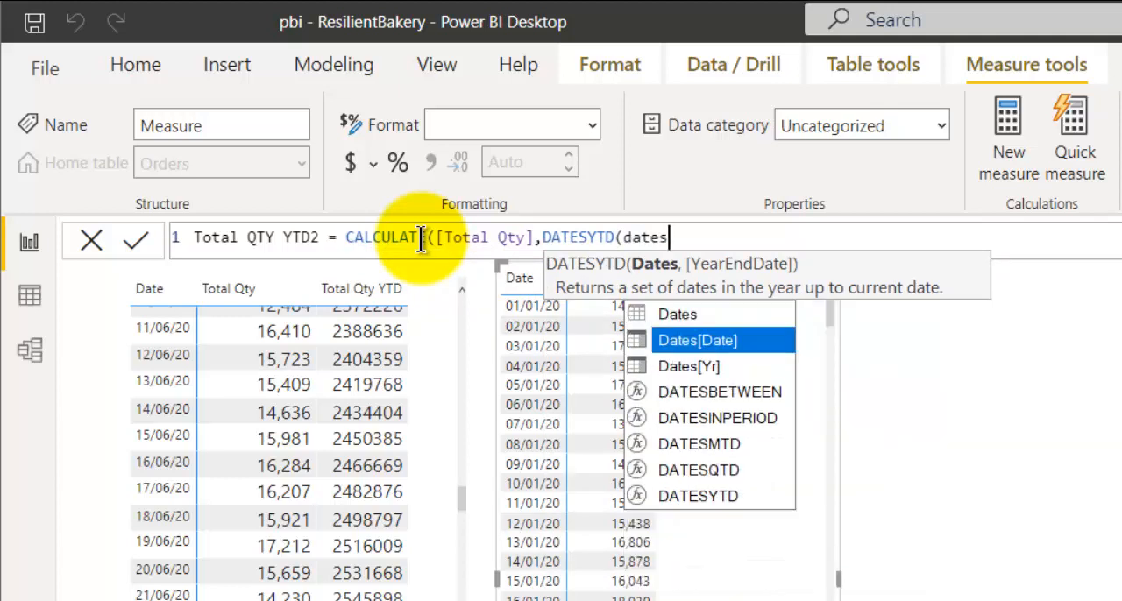
{"action": "key", "text": "Tab"}
{"action": "type", "text": ")"}
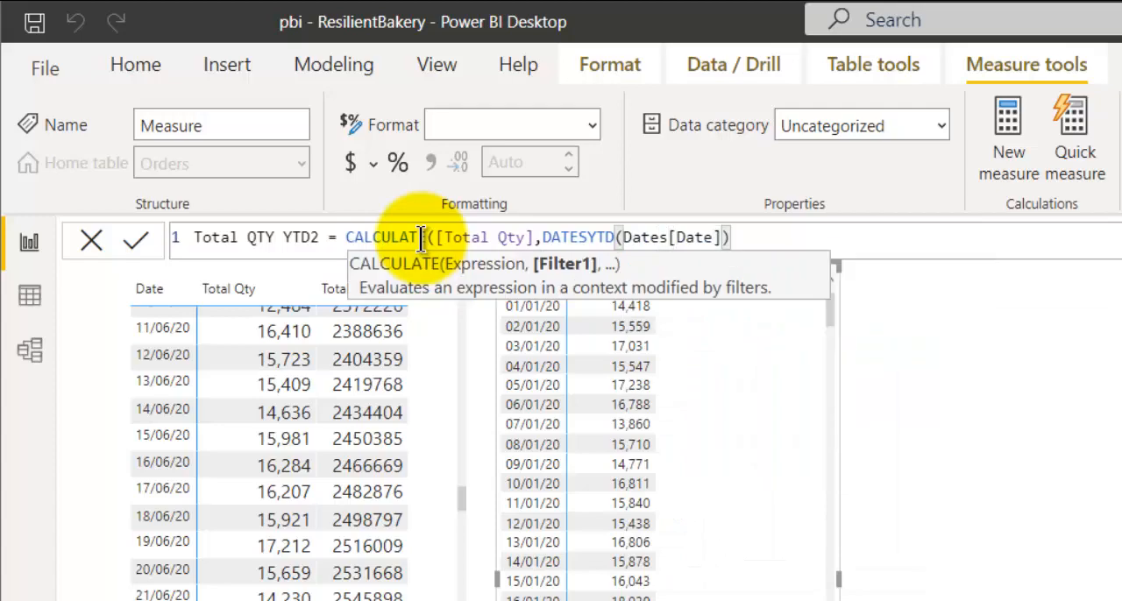
{"action": "type", "text": ")"}
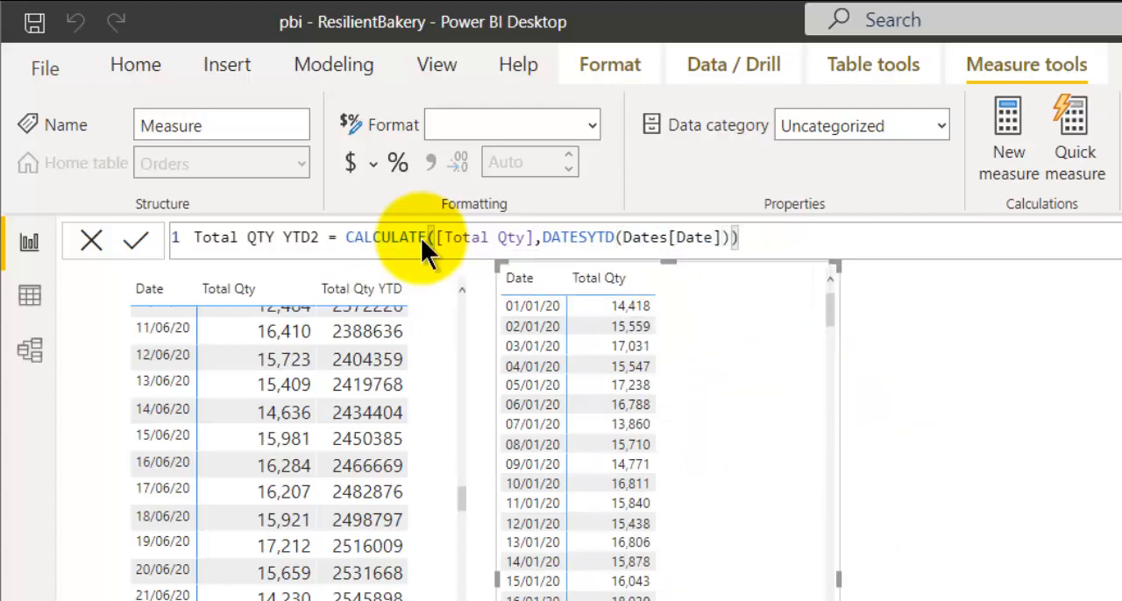
{"action": "key", "text": "Return"}
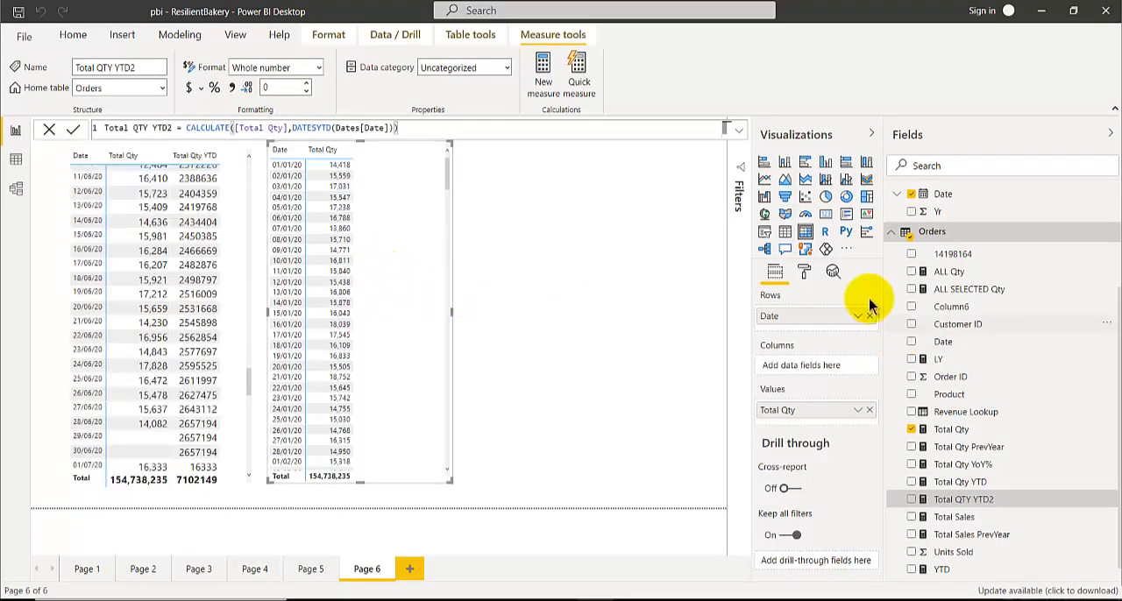
Set the text size of the new matrix's values to 14 pt
{"action": "left_click", "coordinate": [804, 272]}
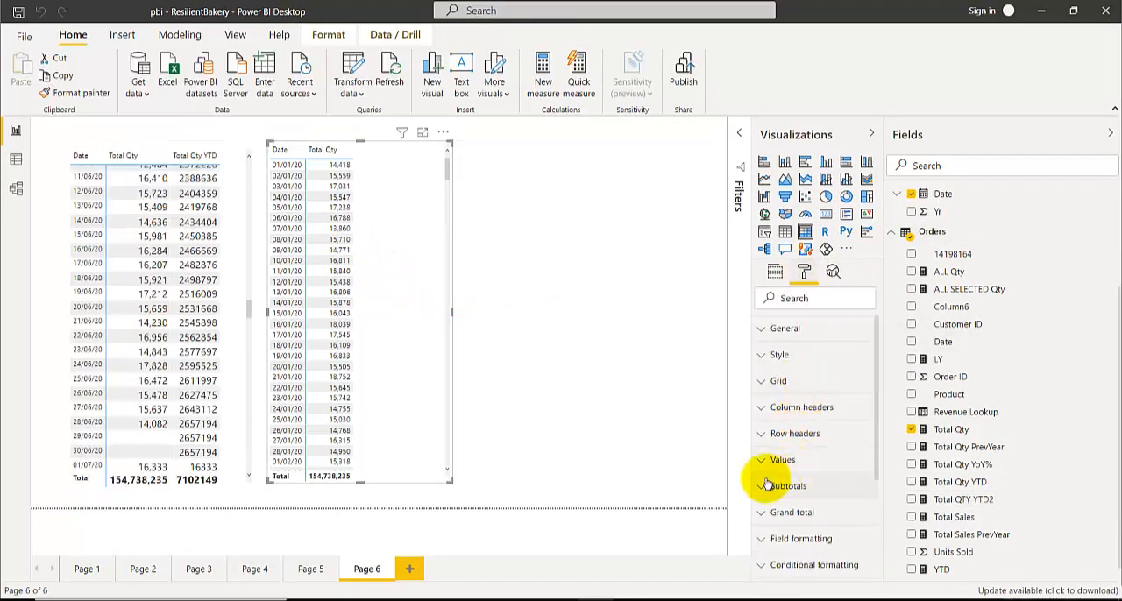
{"action": "left_click", "coordinate": [772, 459]}
{"action": "scroll", "coordinate": [785, 484], "scroll_direction": "down", "scroll_amount": 5}
{"action": "scroll", "coordinate": [785, 485], "scroll_direction": "down", "scroll_amount": 3}
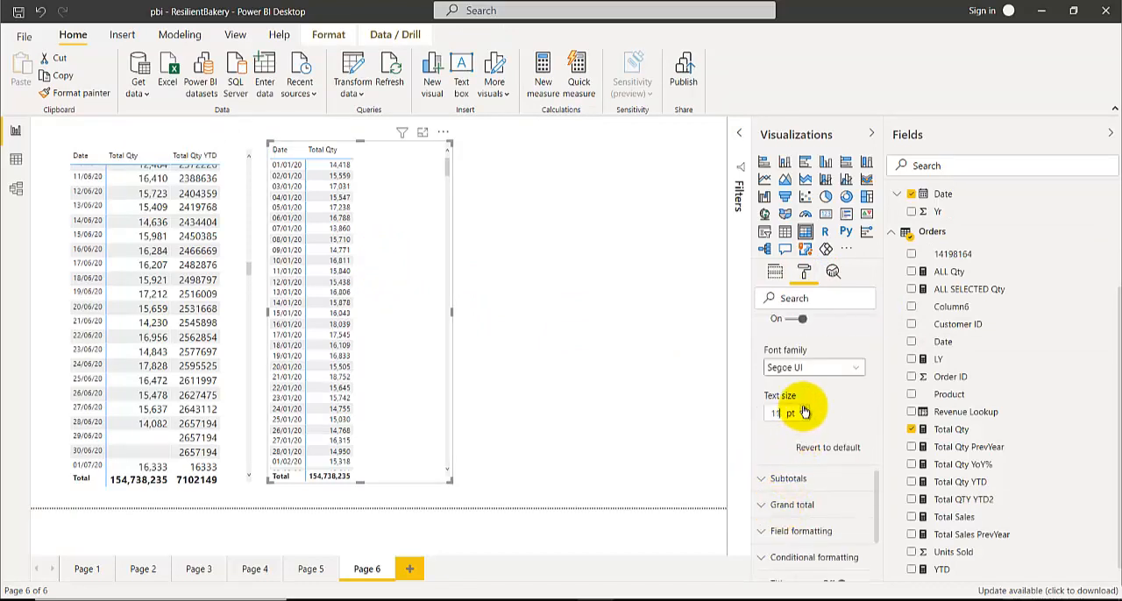
{"action": "left_click", "coordinate": [805, 410]}
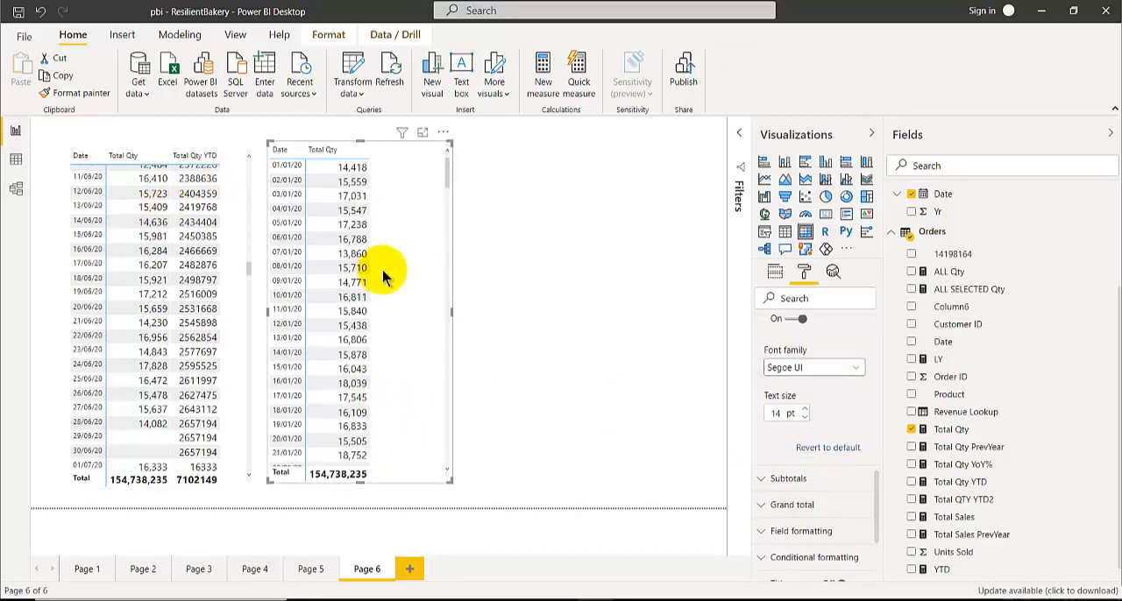
Add the Total QTY YTD2 measure to the new matrix beside Total Qty
{"action": "scroll", "coordinate": [153, 263], "scroll_direction": "up", "scroll_amount": 10}
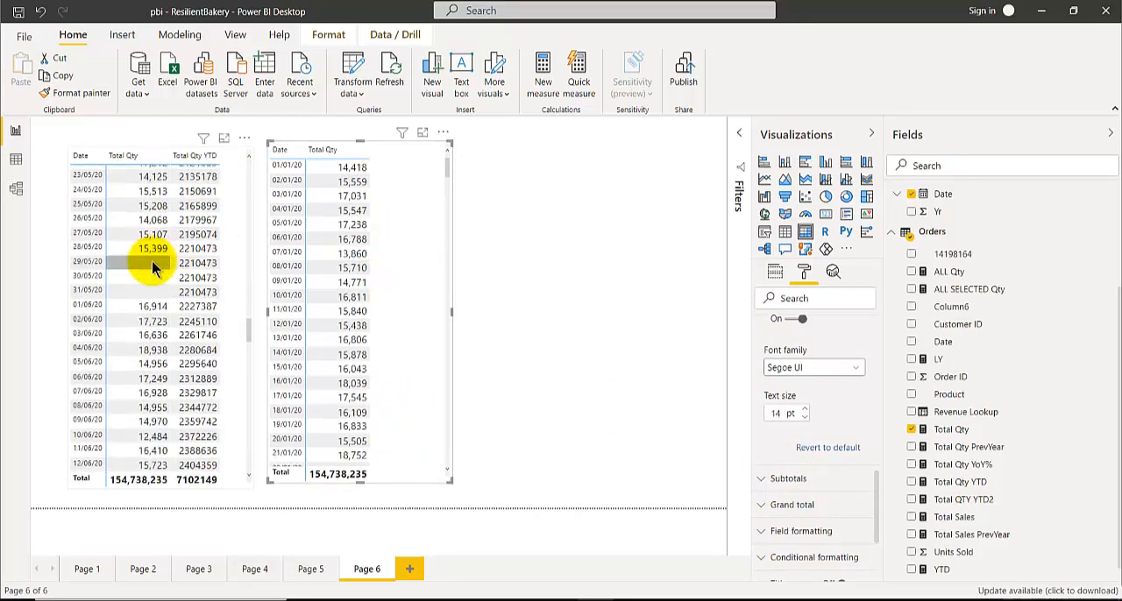
{"action": "scroll", "coordinate": [153, 263], "scroll_direction": "up", "scroll_amount": 5}
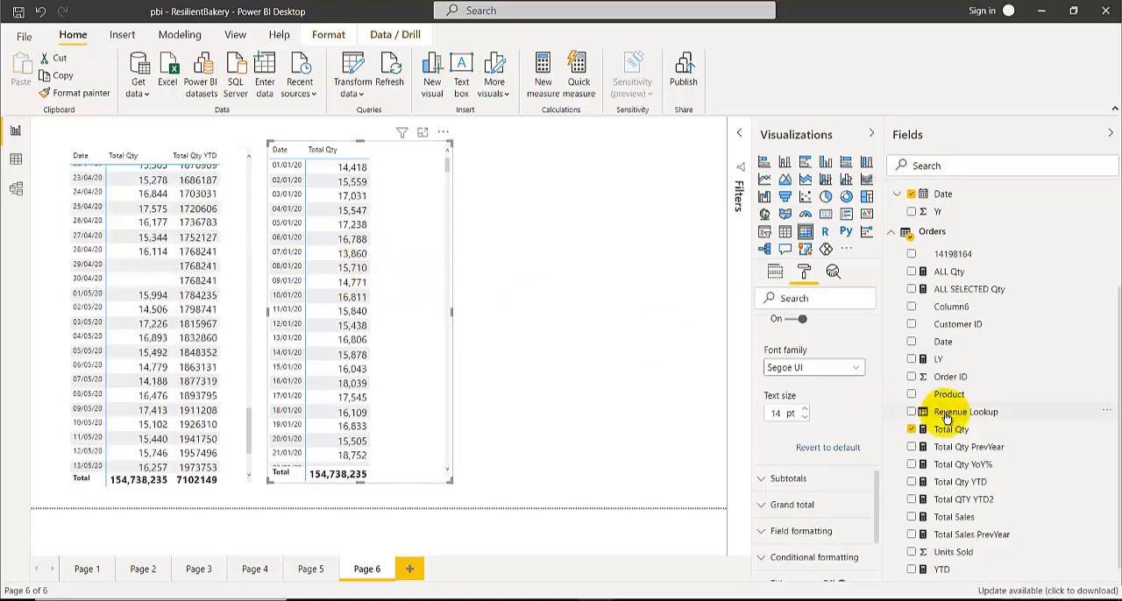
{"action": "left_click", "coordinate": [912, 501]}
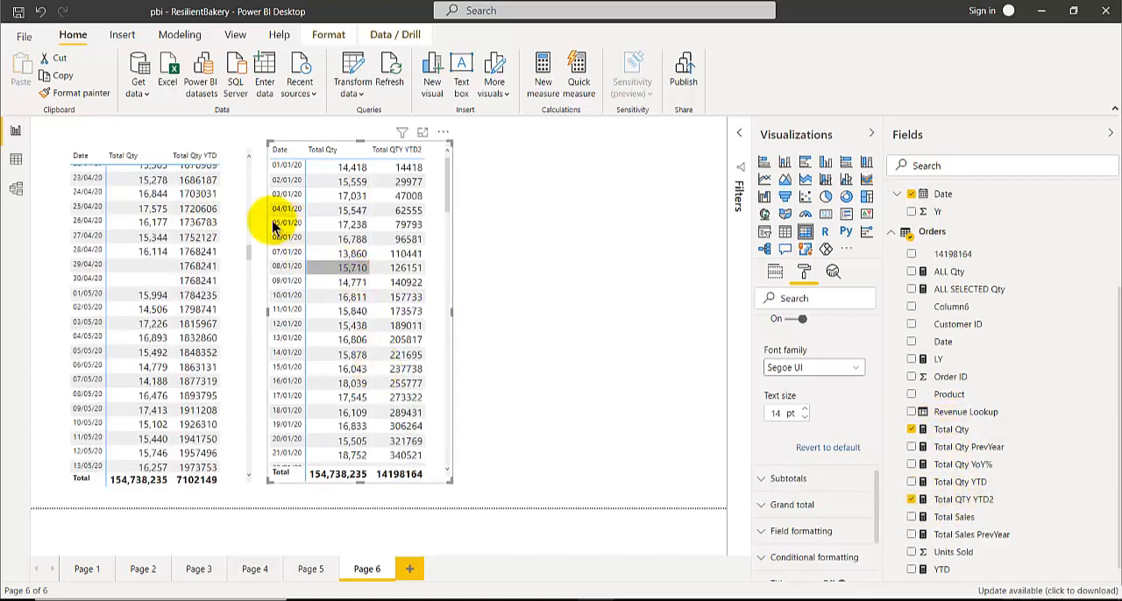
Compare the year-to-date columns of both matrices from 01/01/20 through the 30 June to 1 July 2020 changeover
{"action": "scroll", "coordinate": [141, 215], "scroll_direction": "up", "scroll_amount": 20}
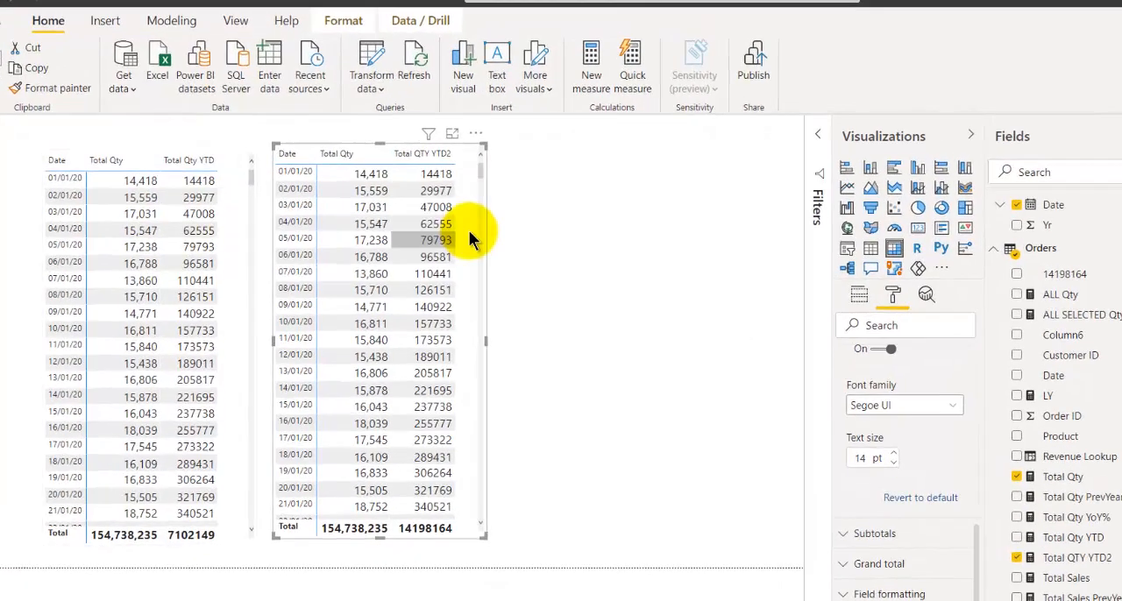
{"action": "scroll", "coordinate": [395, 272], "scroll_direction": "down", "scroll_amount": 10}
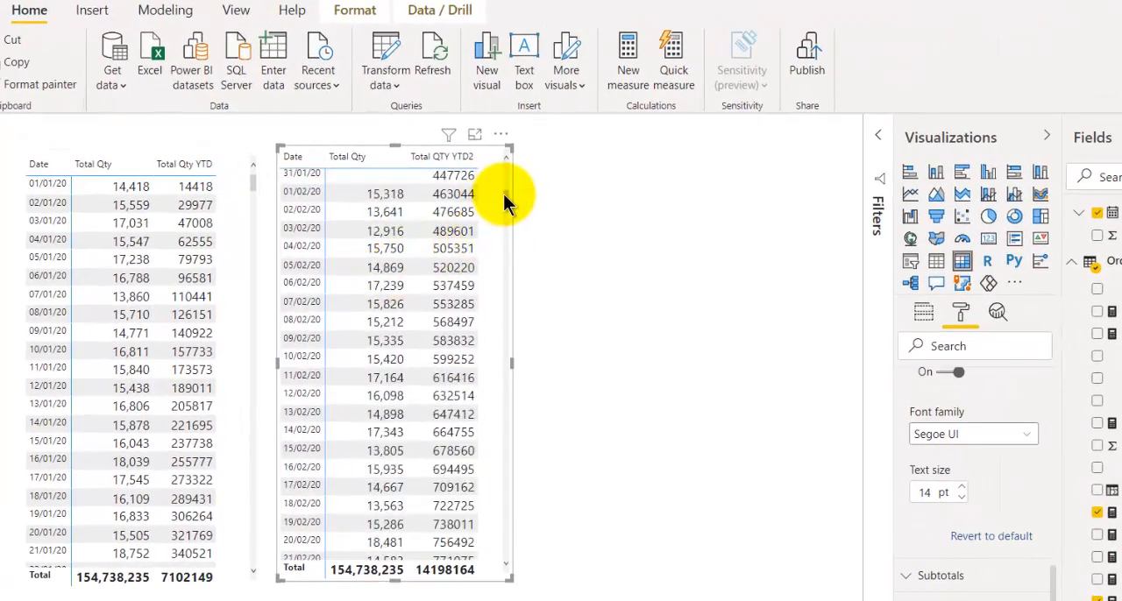
{"action": "left_click_drag", "start_coordinate": [506, 201], "coordinate": [511, 314]}
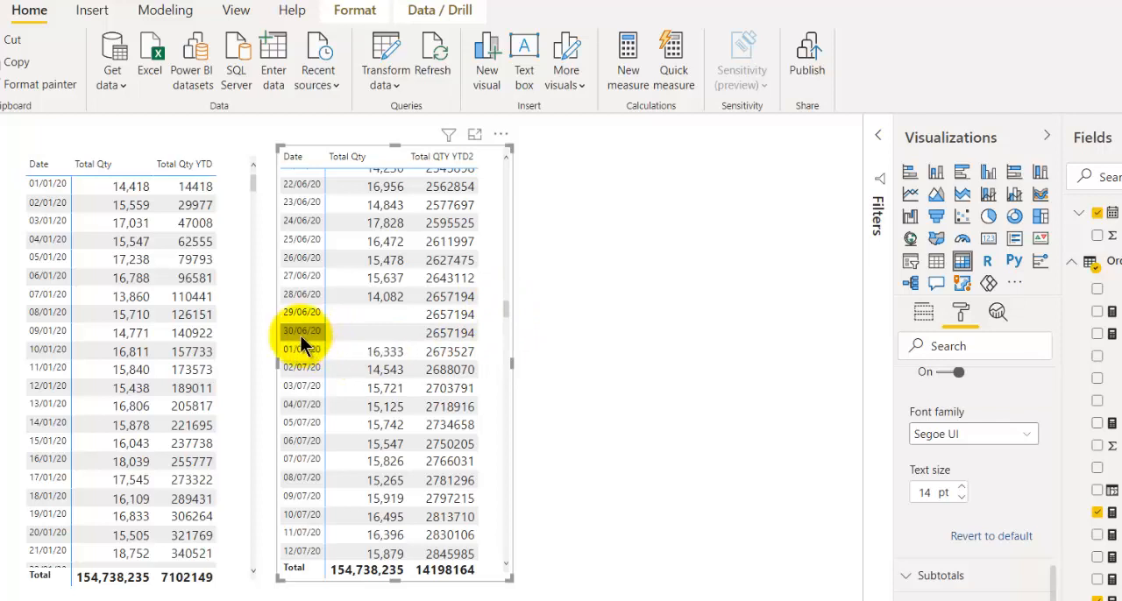
{"action": "left_click_drag", "start_coordinate": [250, 181], "coordinate": [400, 371]}
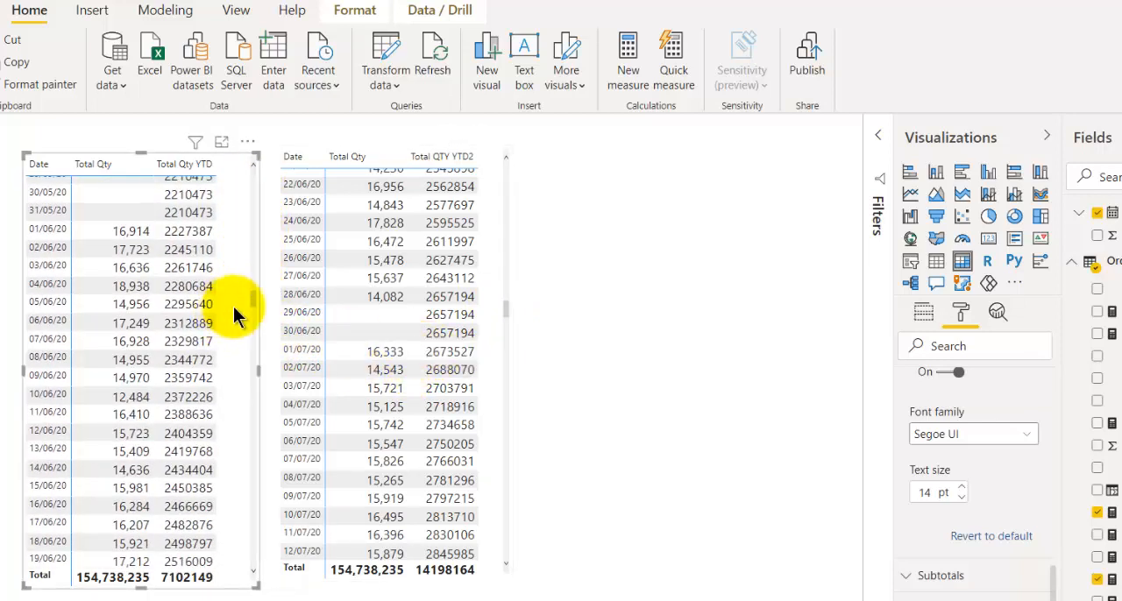
{"action": "scroll", "coordinate": [203, 330], "scroll_direction": "down", "scroll_amount": 10}
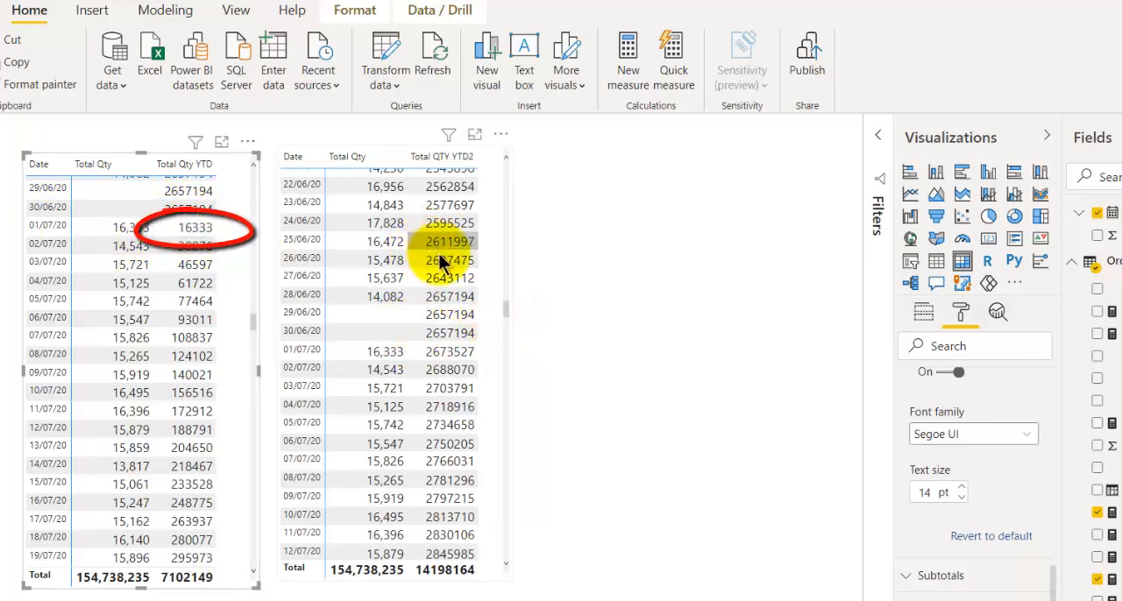
Display the Total QTY YTD2 formula and examine its matrix rows around the 31/12/20 year end
{"action": "left_click", "coordinate": [424, 213]}
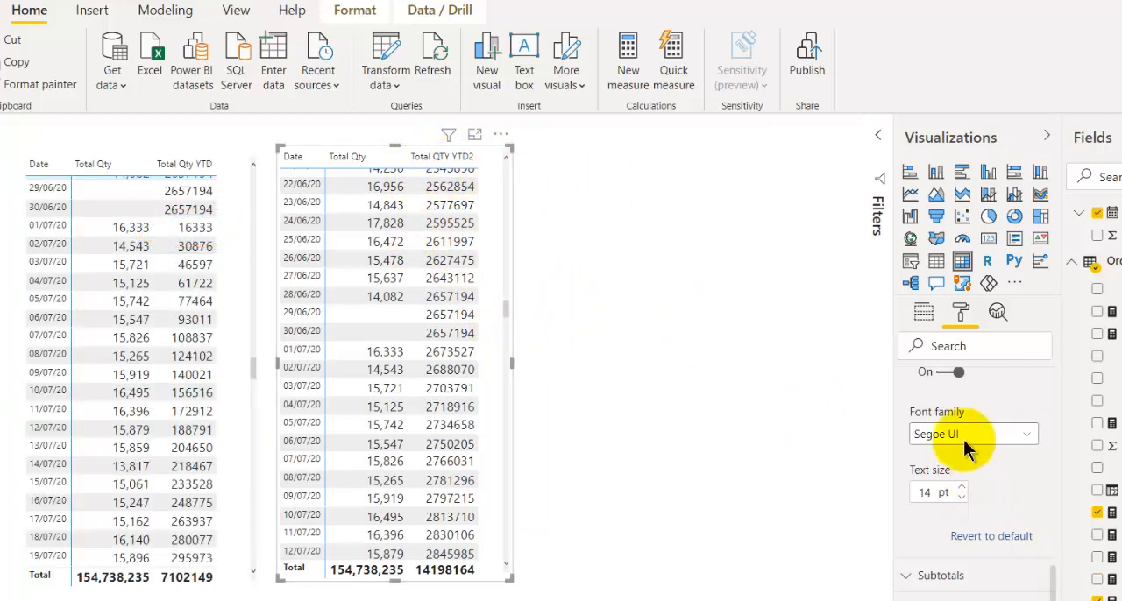
{"action": "left_click", "coordinate": [928, 316]}
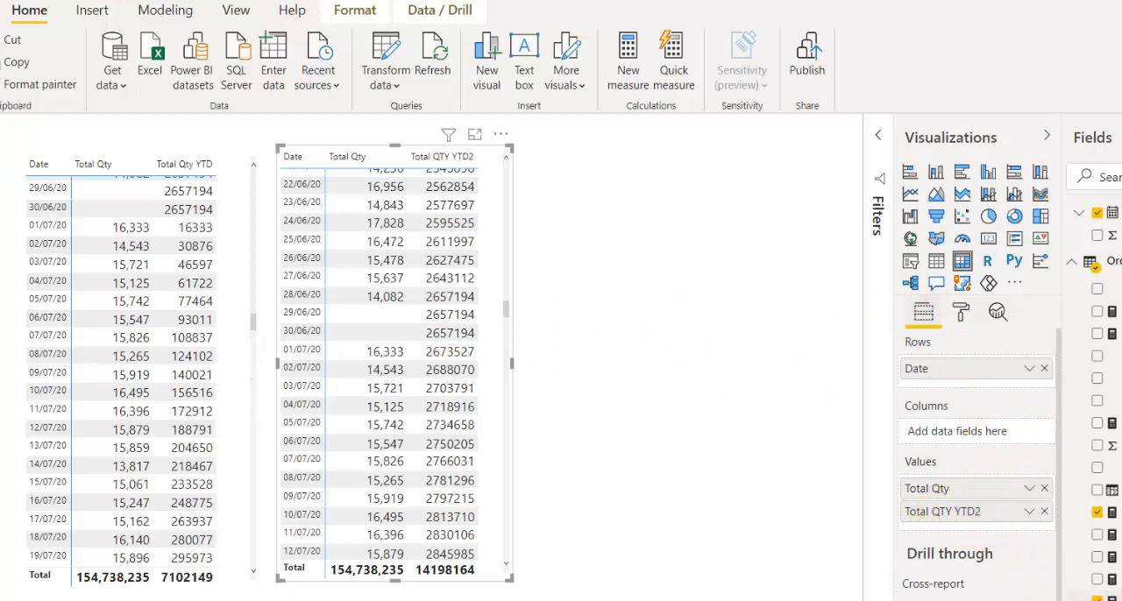
{"action": "left_click", "coordinate": [1113, 598]}
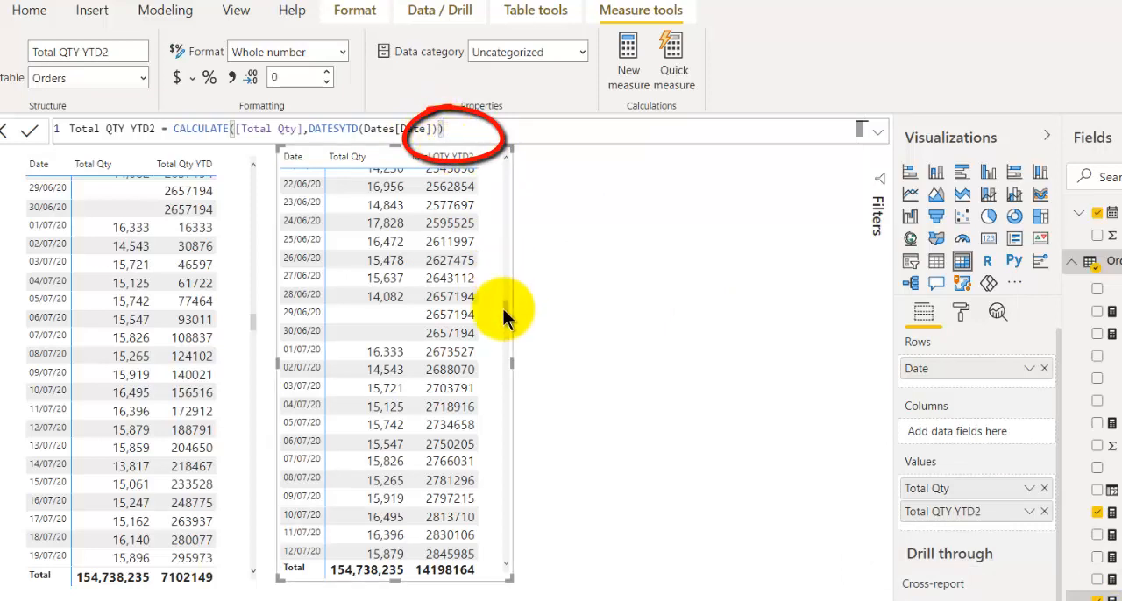
{"action": "scroll", "coordinate": [507, 316], "scroll_direction": "down", "scroll_amount": 5}
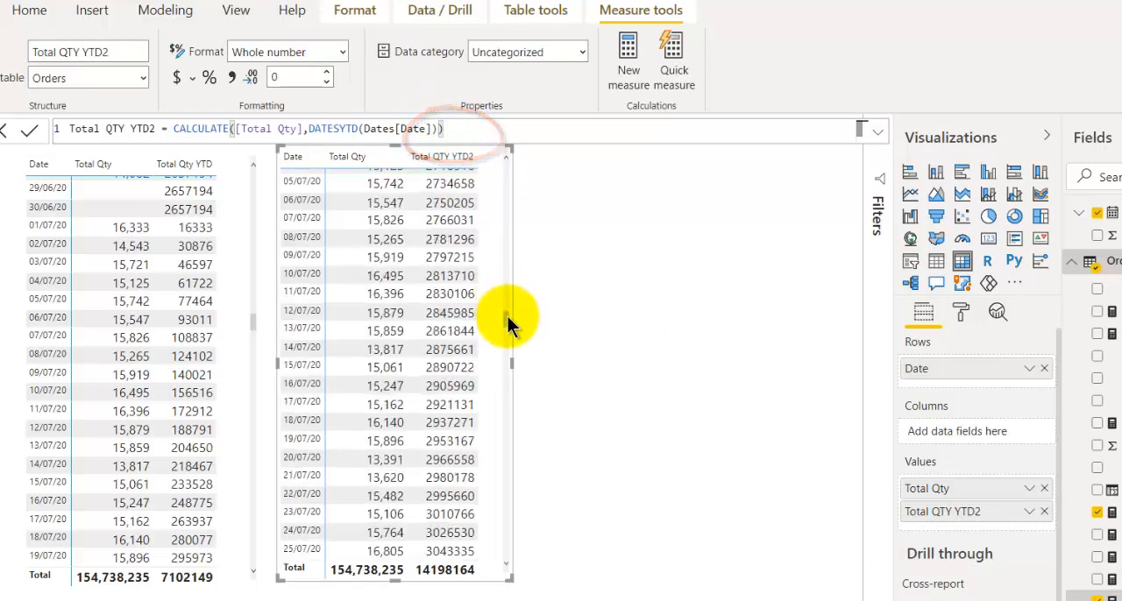
{"action": "left_click_drag", "start_coordinate": [507, 340], "coordinate": [508, 451]}
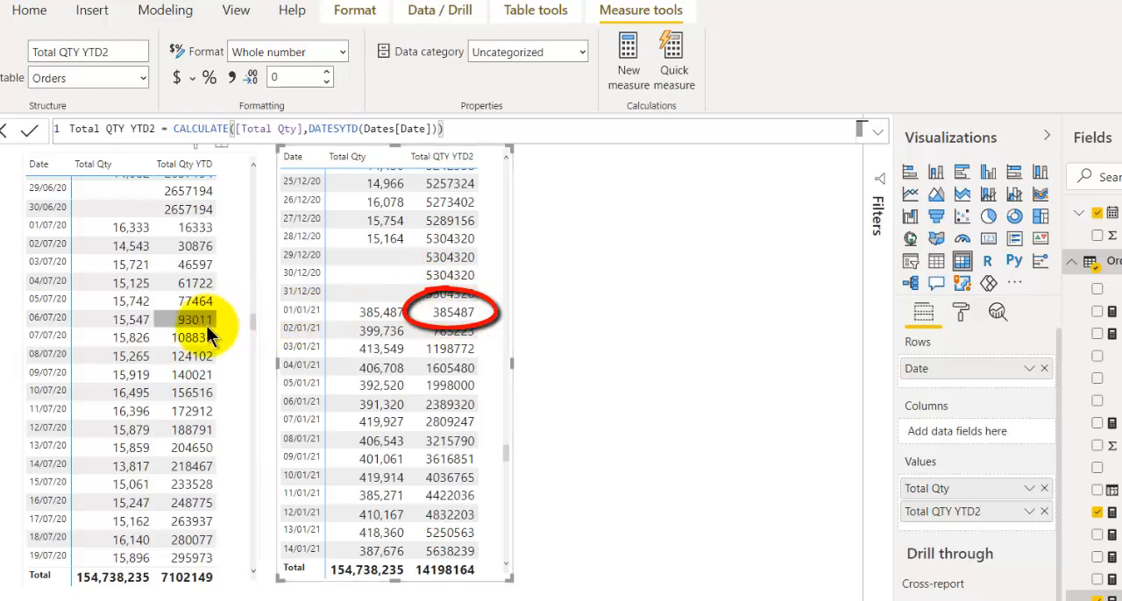
Display the Total Qty YTD formula for the first matrix and switch to PowerPoint to view the DATESYTD syntax slide
{"action": "left_click", "coordinate": [130, 342]}
{"action": "left_click", "coordinate": [131, 343]}
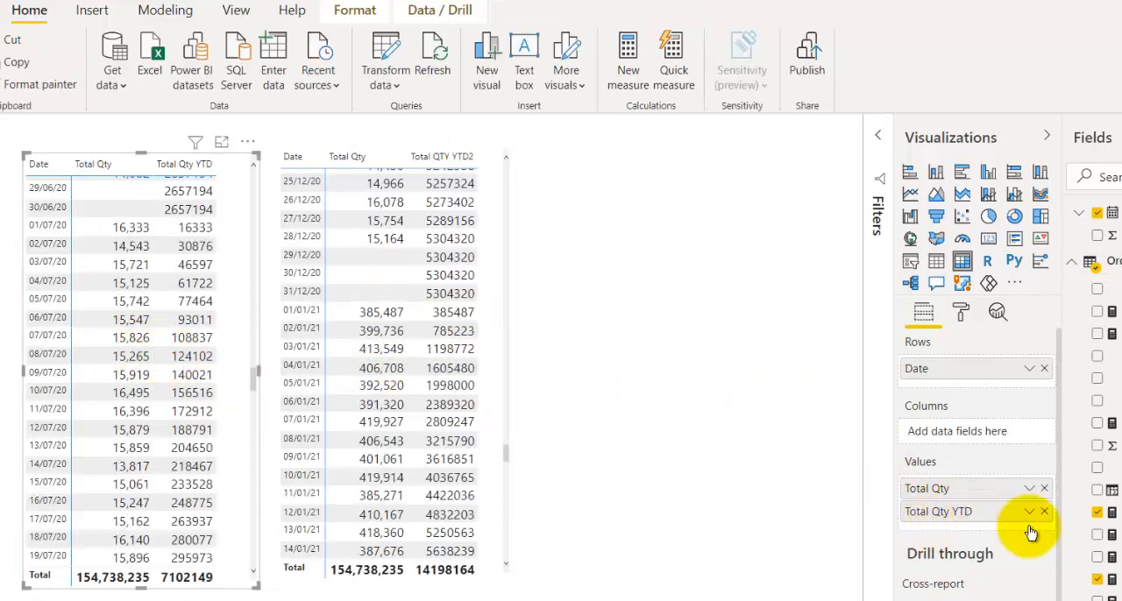
{"action": "left_click", "coordinate": [1112, 578]}
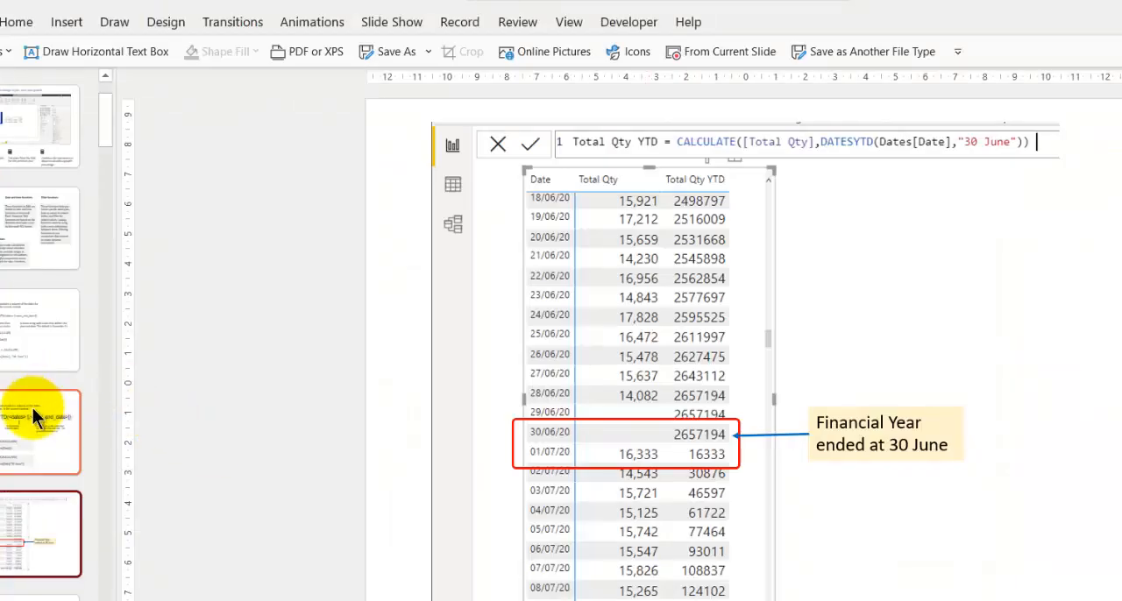
{"action": "left_click", "coordinate": [33, 407]}
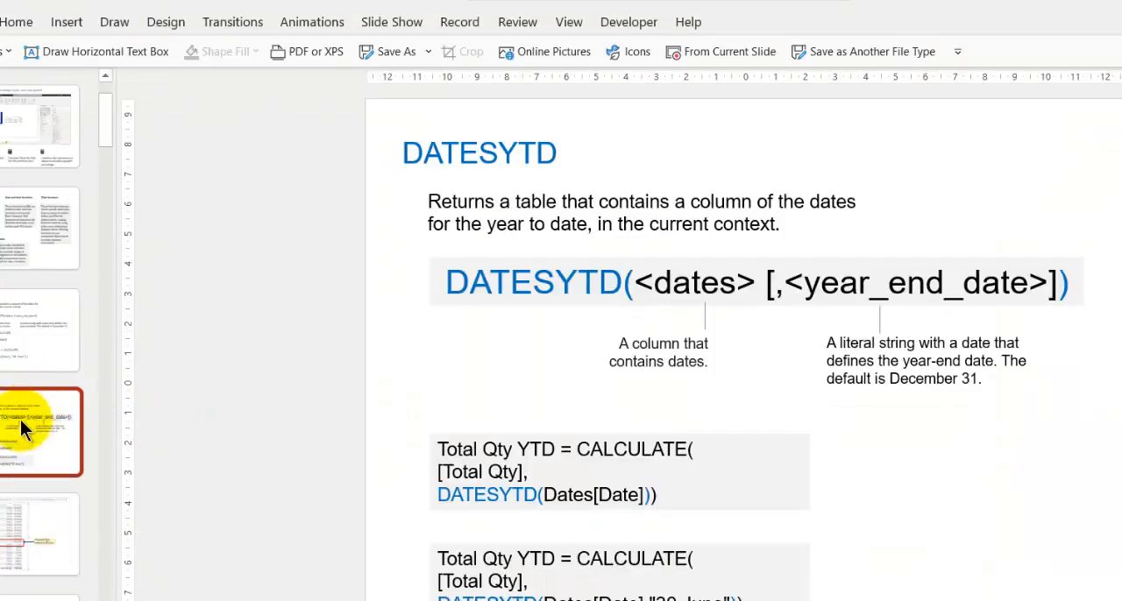